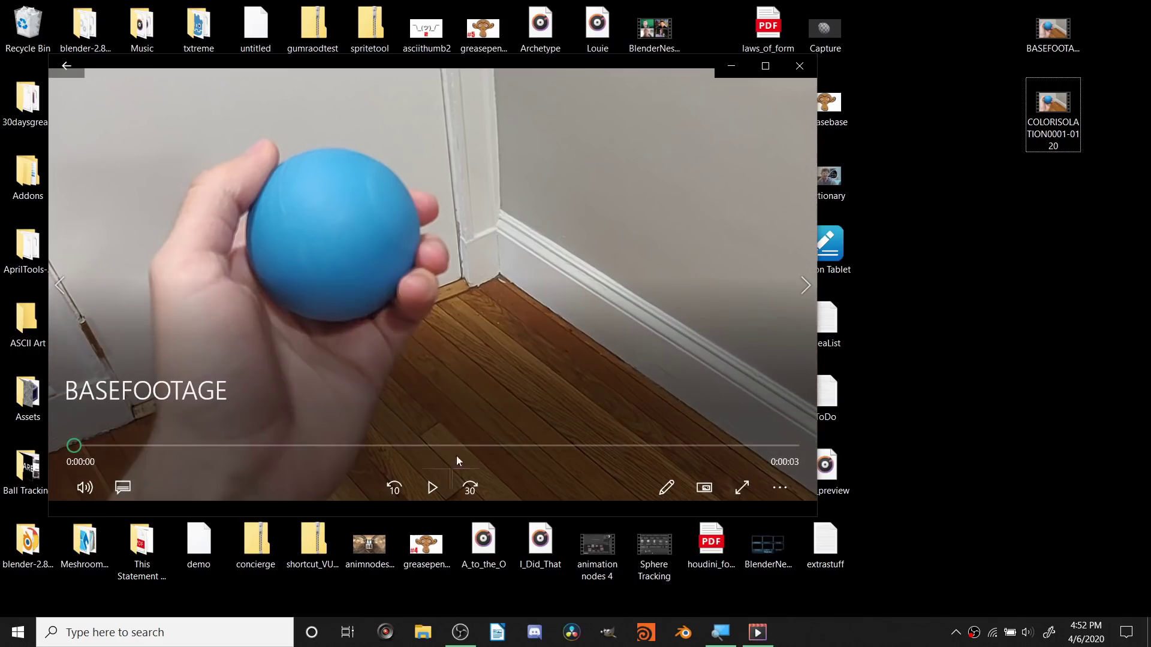
- Play the BASEFOOTAGE video partway and scrub back to review the blue ball clip
click(433, 483)
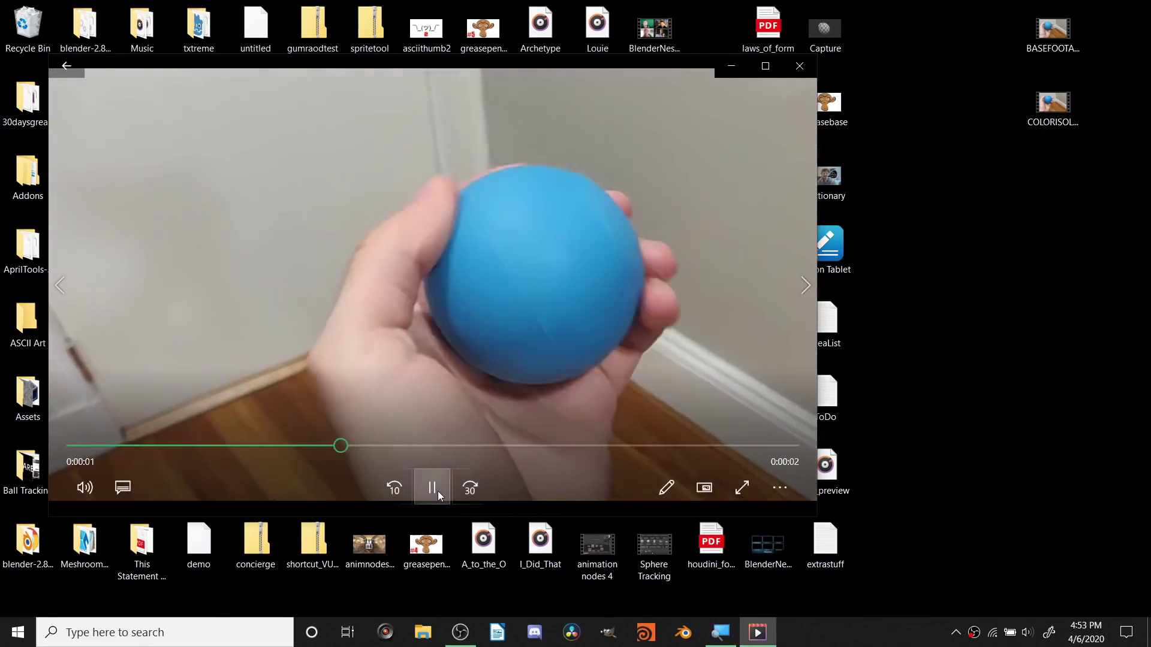
click(433, 488)
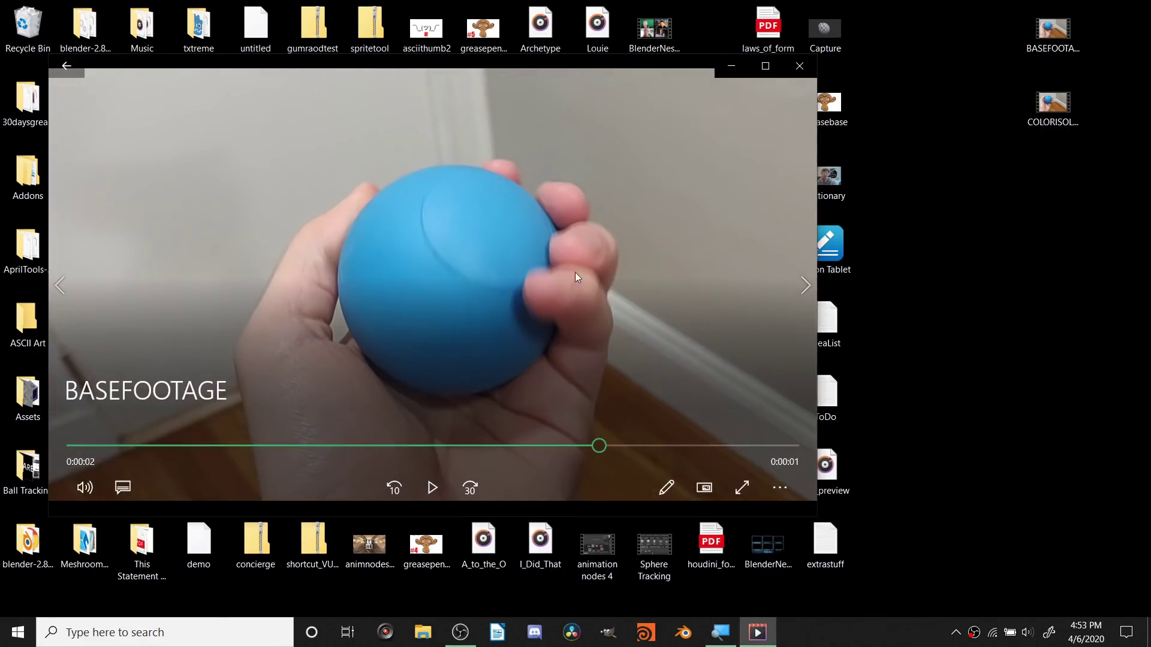
drag(599, 445, 245, 445)
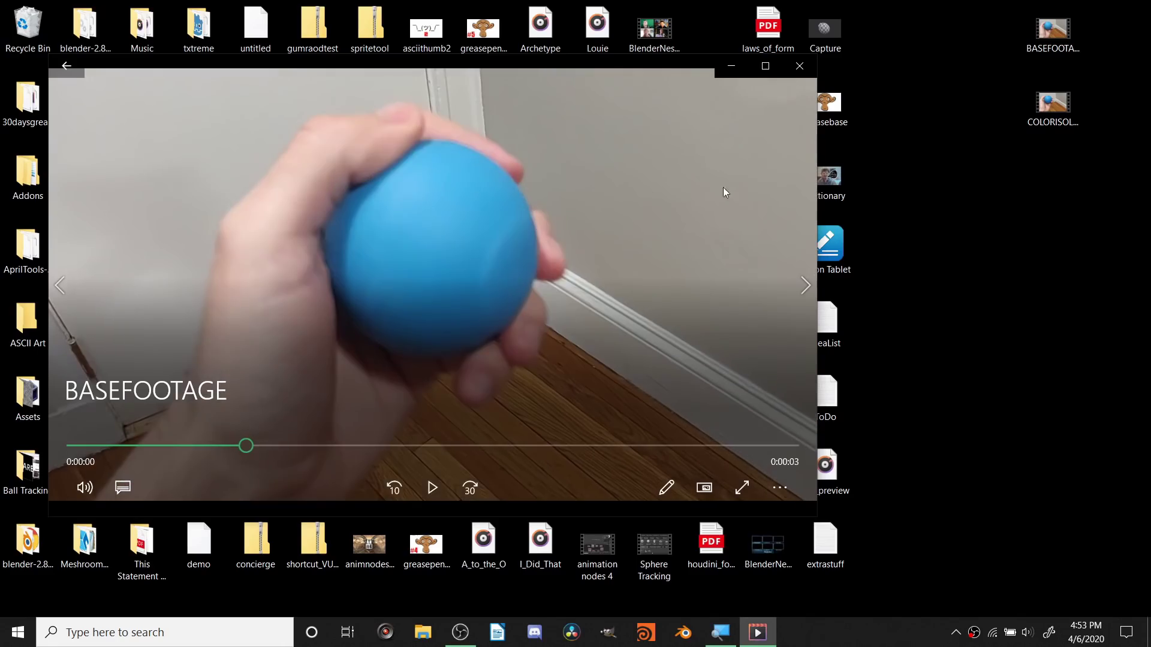
- Close the base footage and play the COLORISOLATION0001-0120 video from the desktop
click(799, 66)
double_click(1050, 105)
click(426, 493)
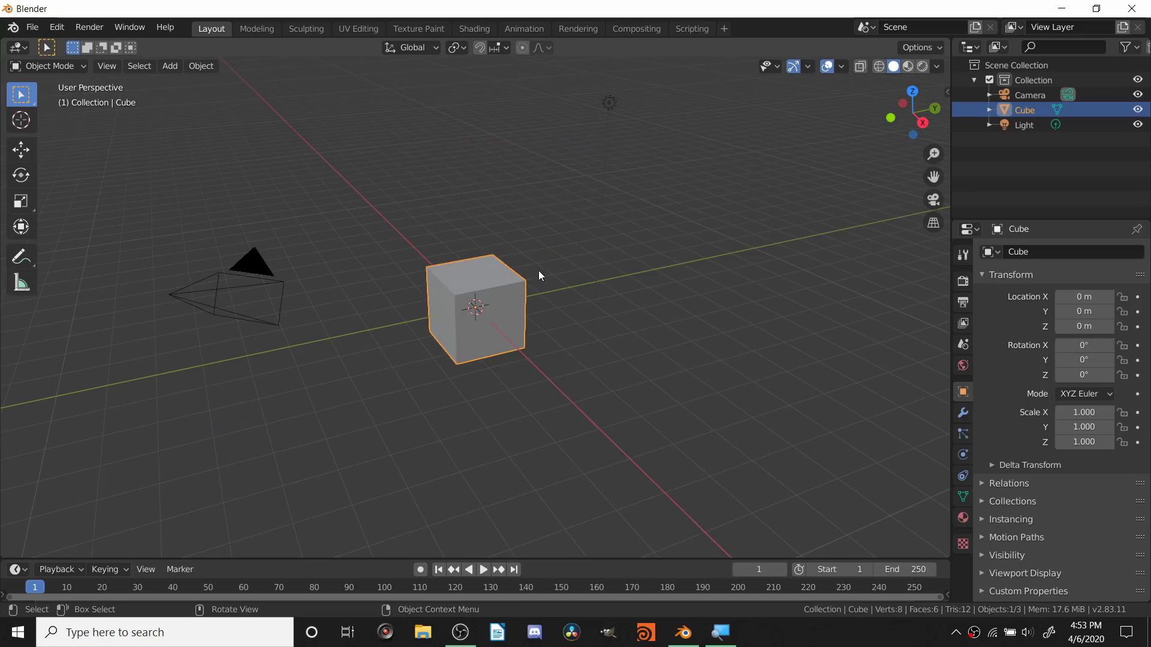
- Make the Blender window fullscreen and switch to the Compositing workspace with Use Nodes enabled
key(q)
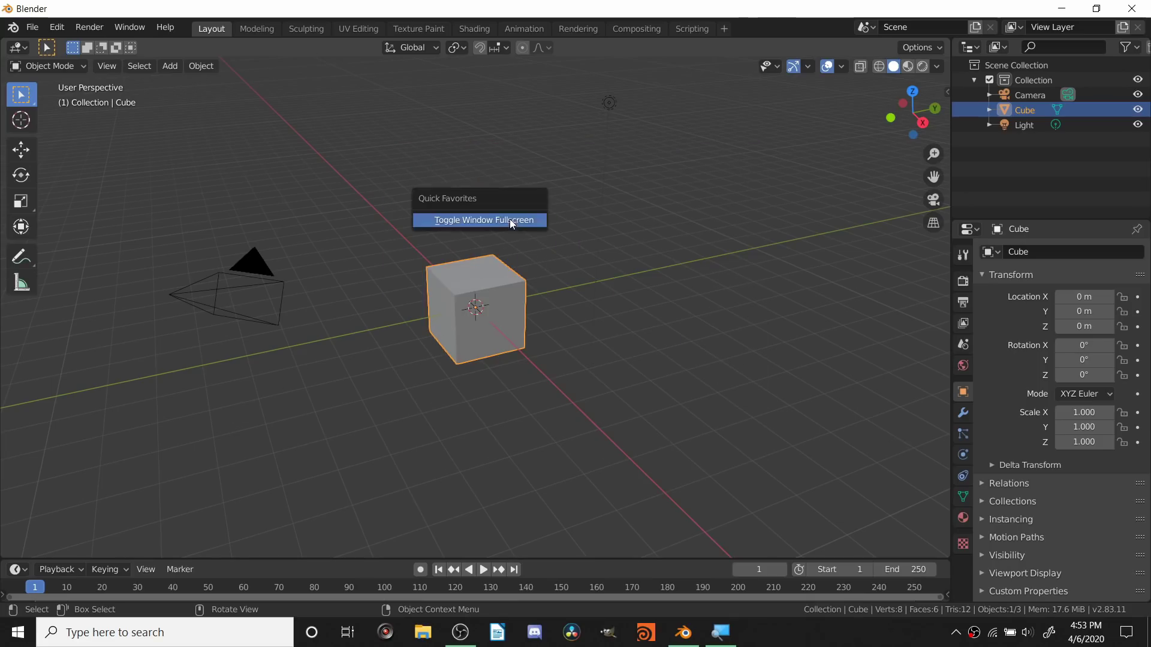
click(511, 220)
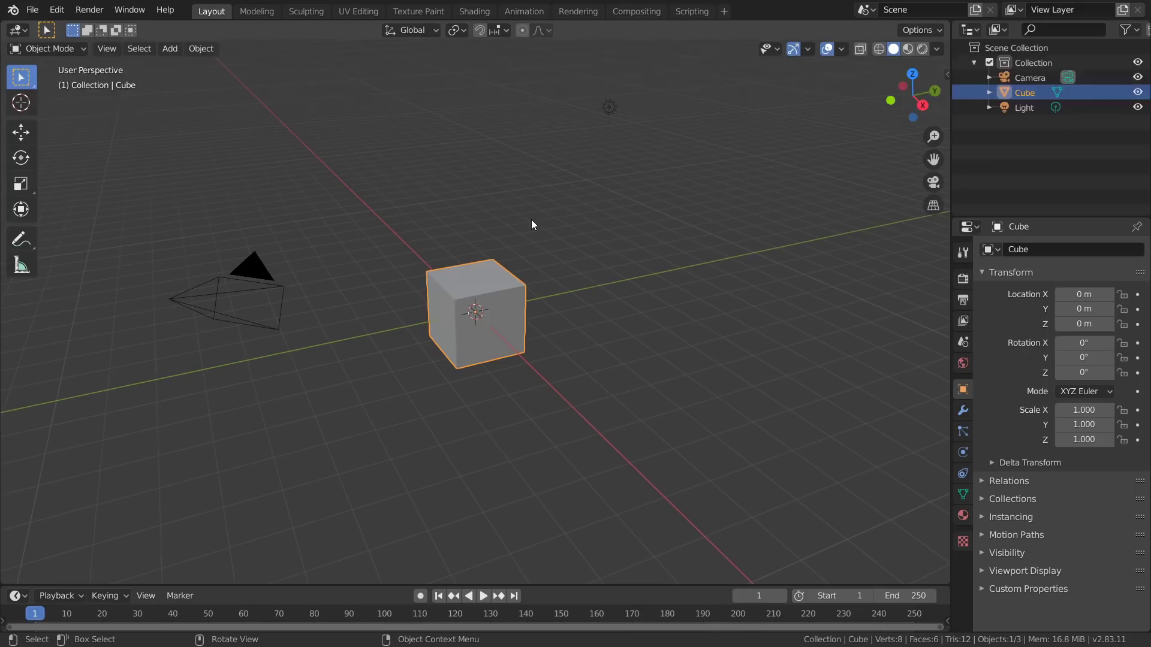
click(640, 12)
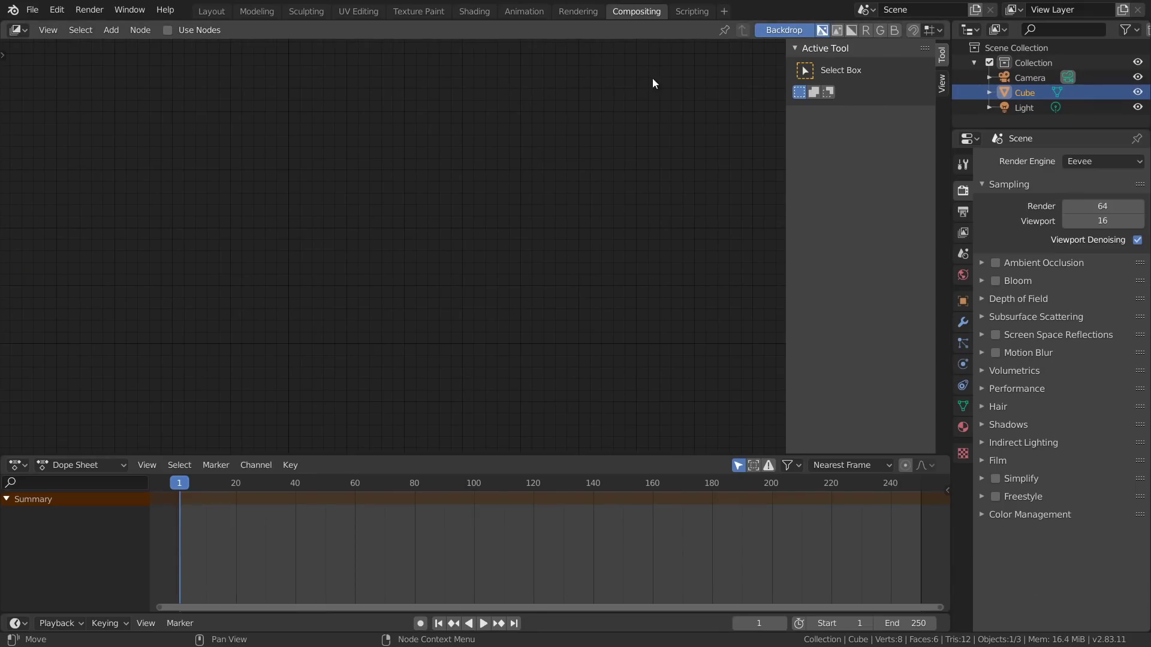
click(168, 30)
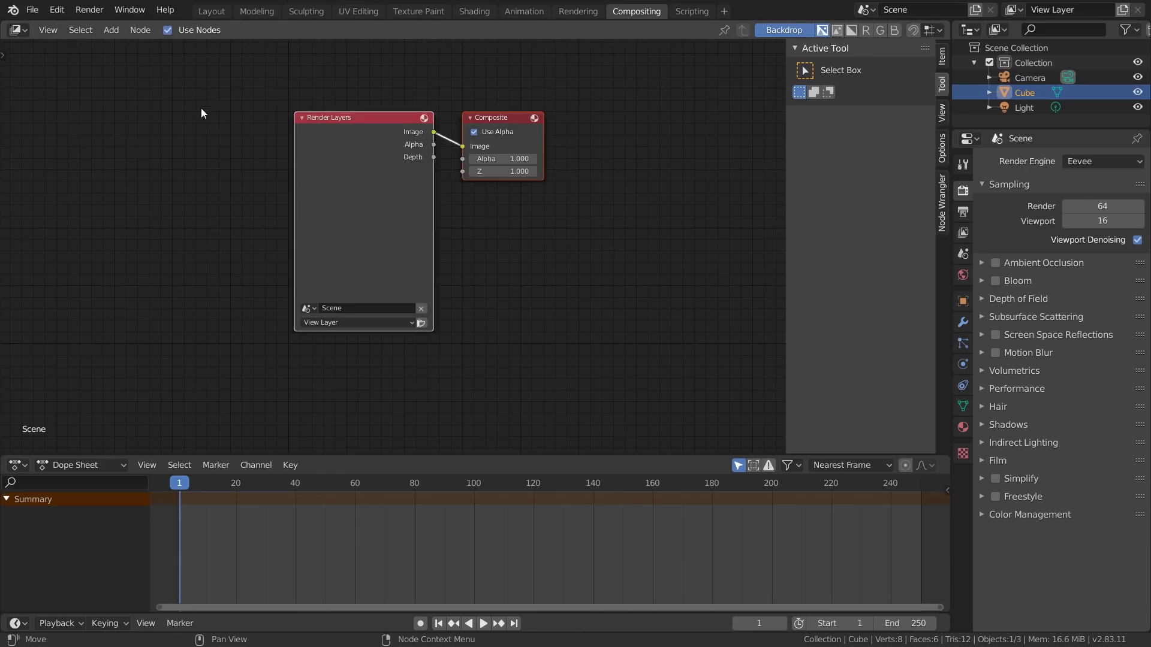
- Replace the default Render Layers node with a new Image node placed before the Composite node
key(Home)
click(393, 233)
key(x)
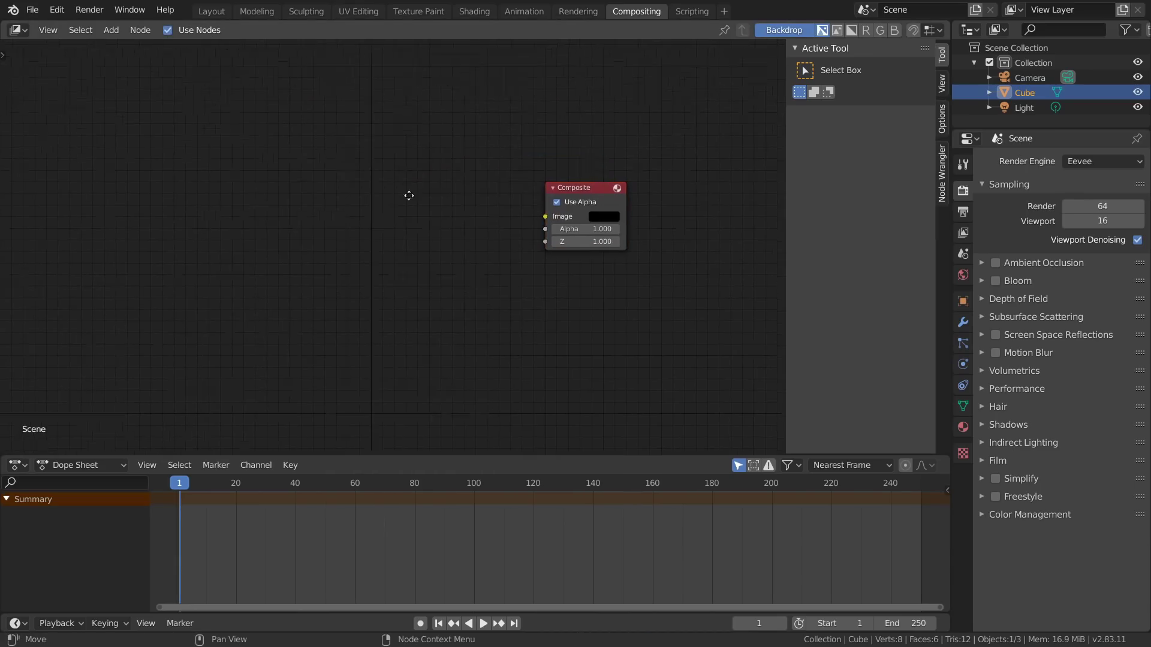
key(shift+a)
click(361, 161)
text(im)
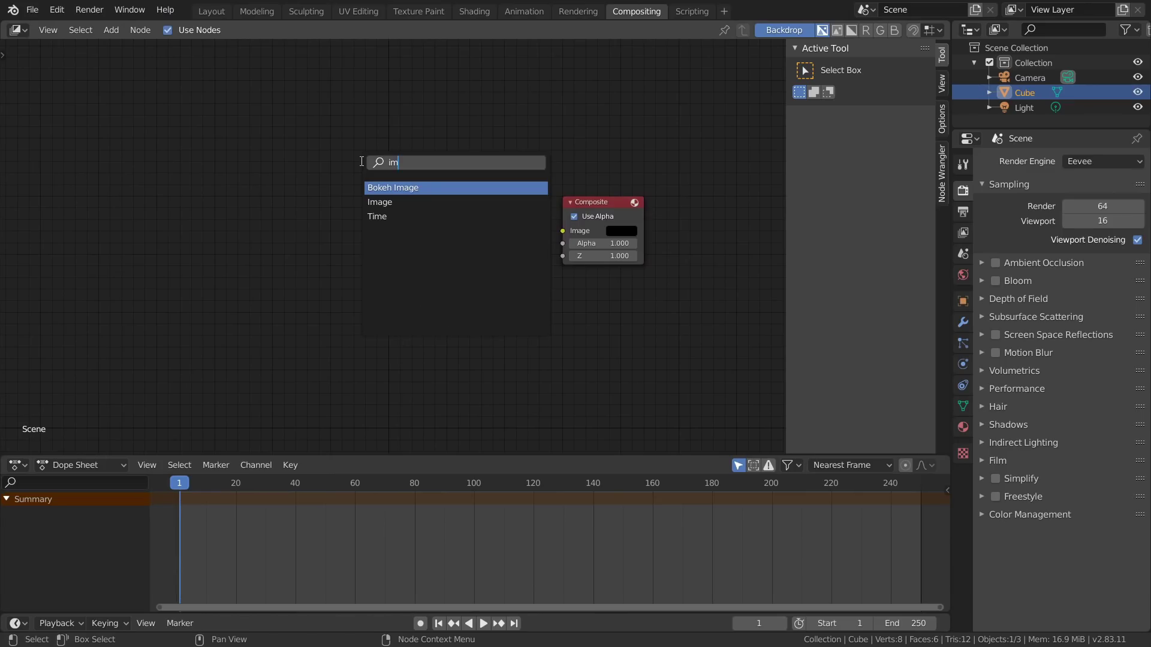
key(Down)
key(Return)
click(310, 176)
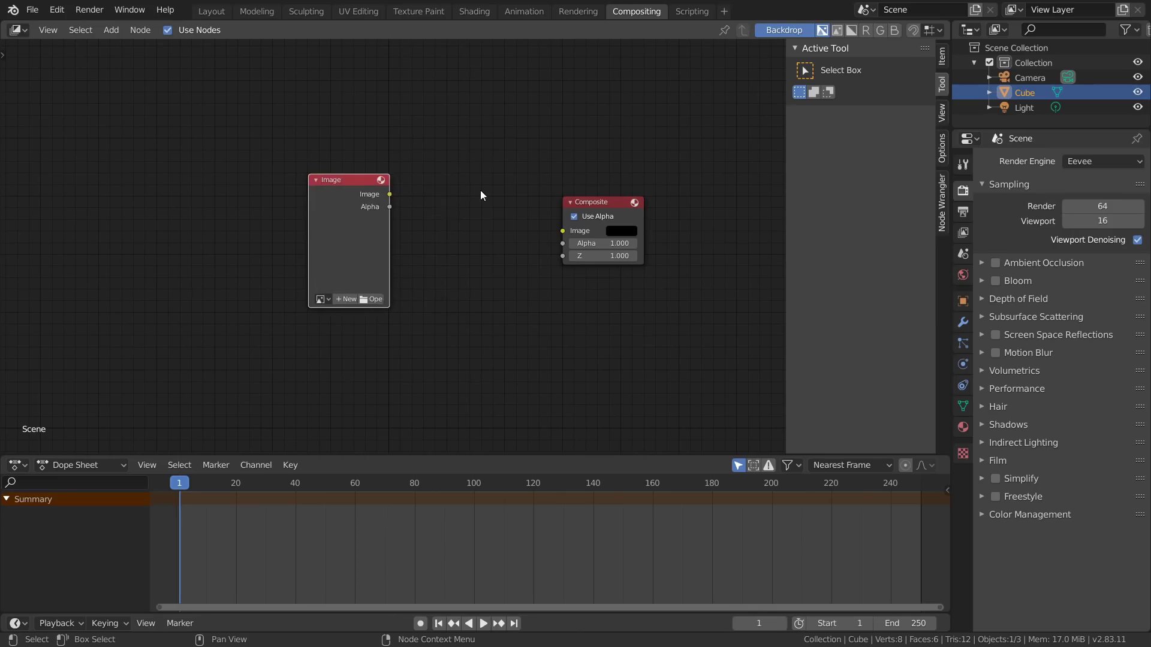
- Connect the Image node's Image output to the Composite node's Image input and reposition the Image node
scroll(481, 191, up, 4)
middle_drag(498, 162, 414, 190)
drag(302, 204, 537, 253)
middle_drag(372, 241, 545, 246)
drag(403, 195, 351, 174)
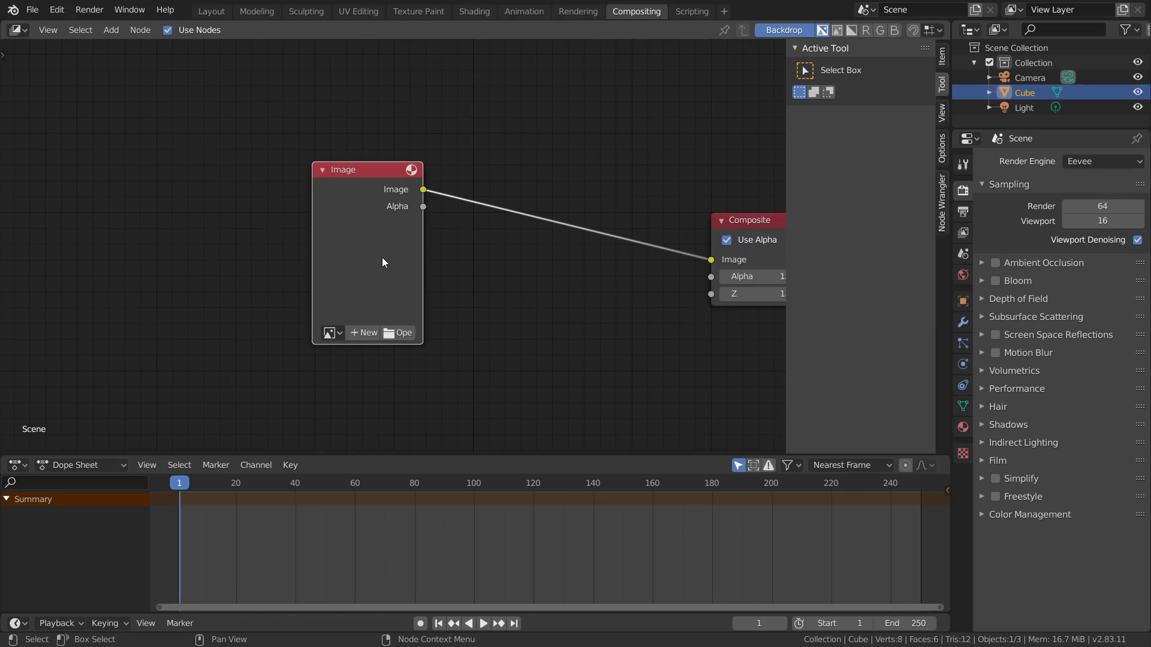
- Load BASEFOOTAGE.mp4 from the Desktop into the Image node and move the node farther from the Composite node
click(398, 334)
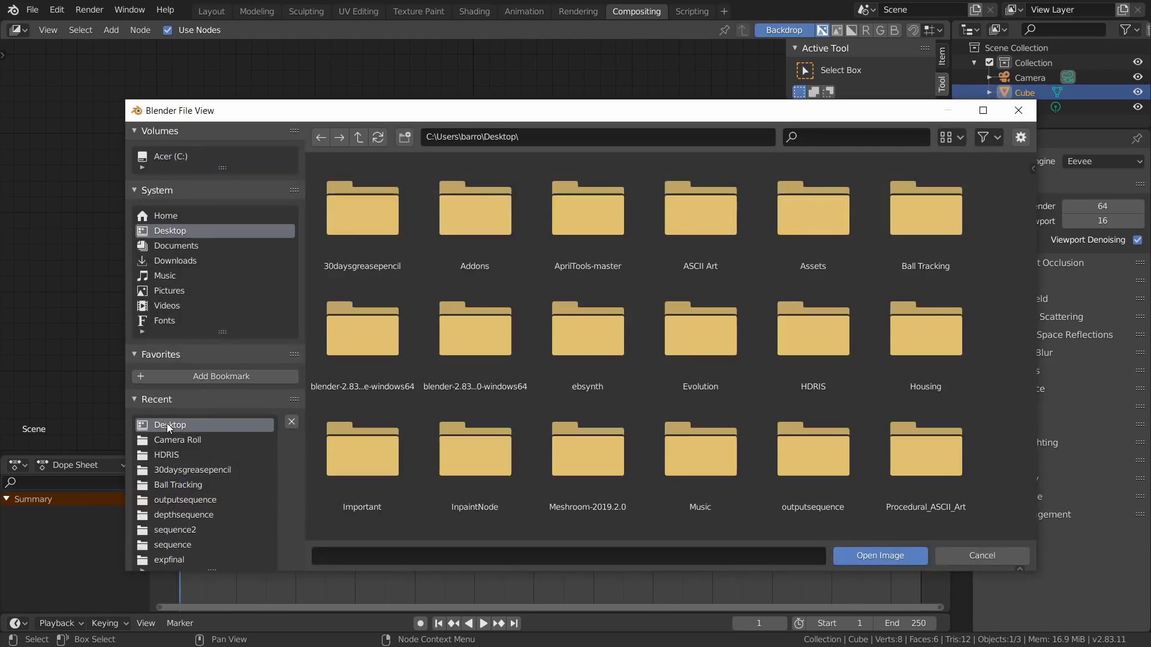
scroll(657, 313, down, 12)
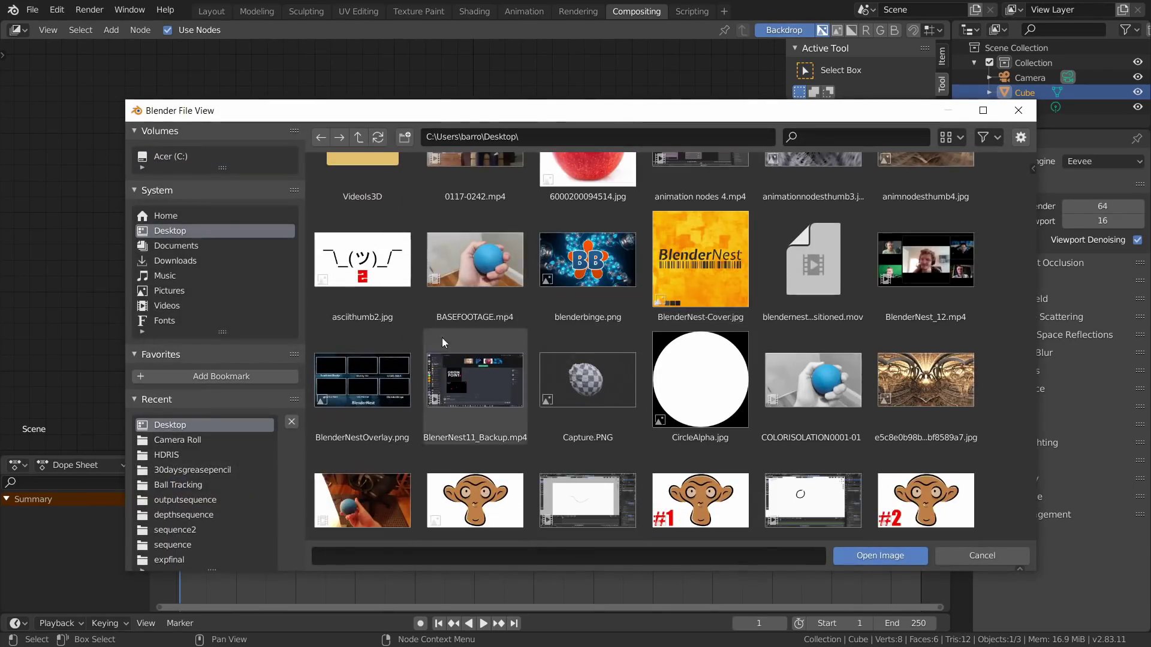
double_click(489, 270)
drag(407, 186, 218, 185)
scroll(391, 193, down, 3)
middle_drag(481, 213, 394, 199)
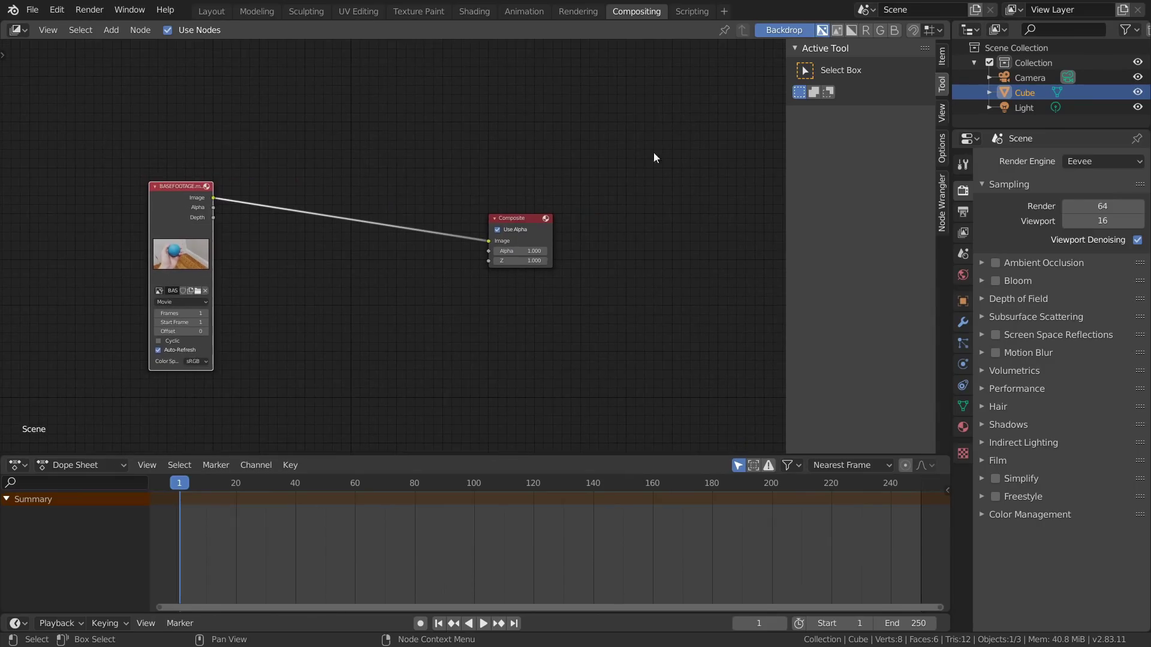
- Add a Viewer node below the Composite node and feed it the footage node's Image output
scroll(286, 204, up, 2)
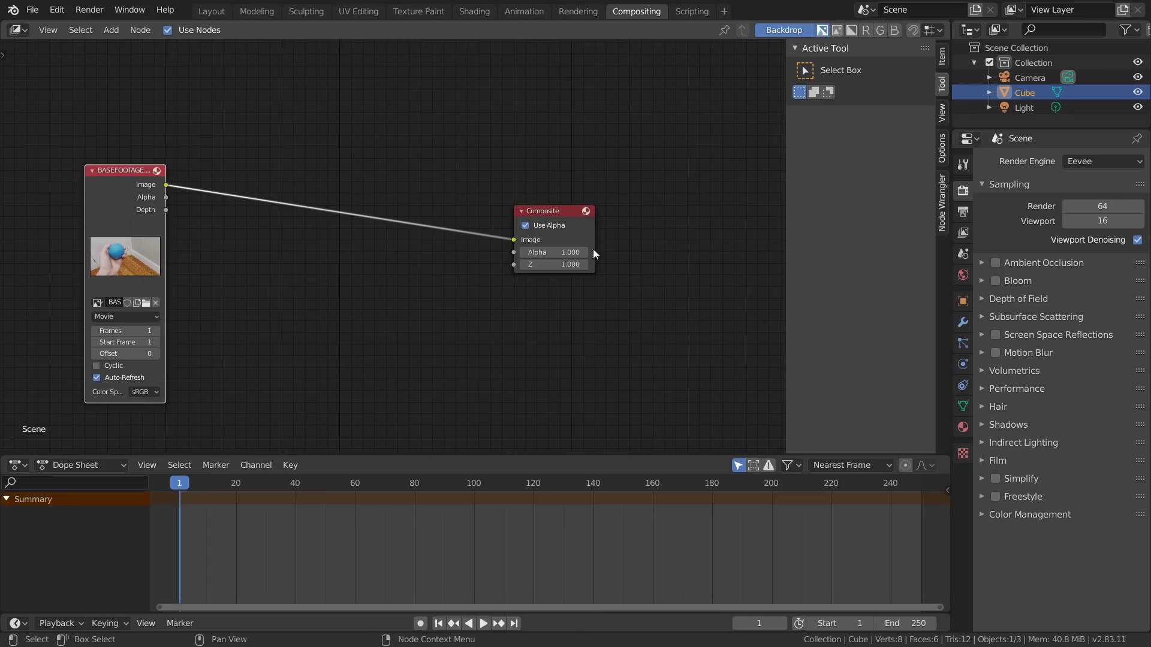
middle_drag(552, 199, 535, 190)
key(shift+a)
click(429, 139)
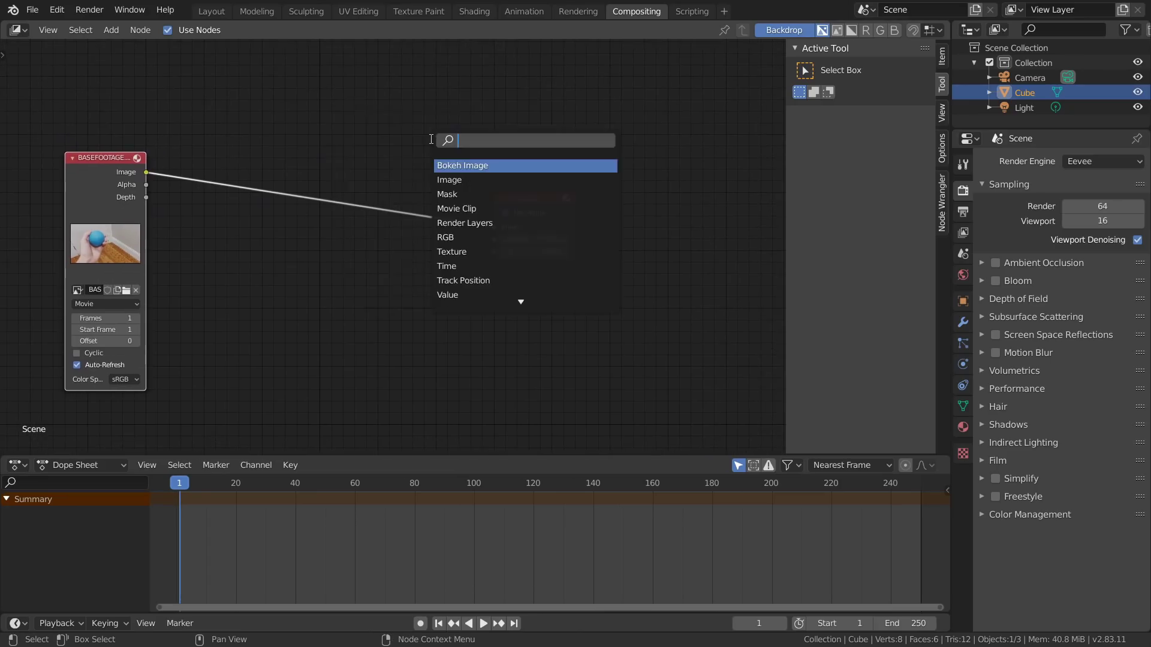
text(view)
click(450, 180)
click(417, 296)
drag(144, 172, 493, 313)
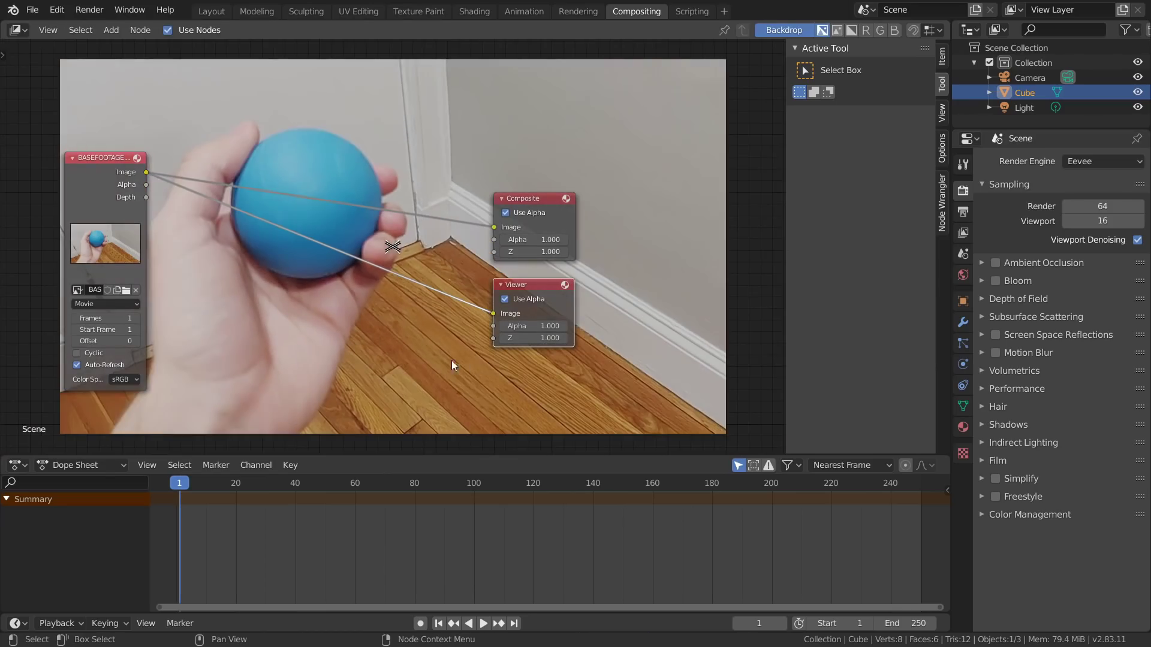
- Delete the Viewer node, recreate it with Node Wrangler's preview on the footage node, place it below Composite, and shrink the backdrop
key(v)
key(v)
key(alt+v)
key(alt+v)
key(x)
ctrl+shift+click(115, 170)
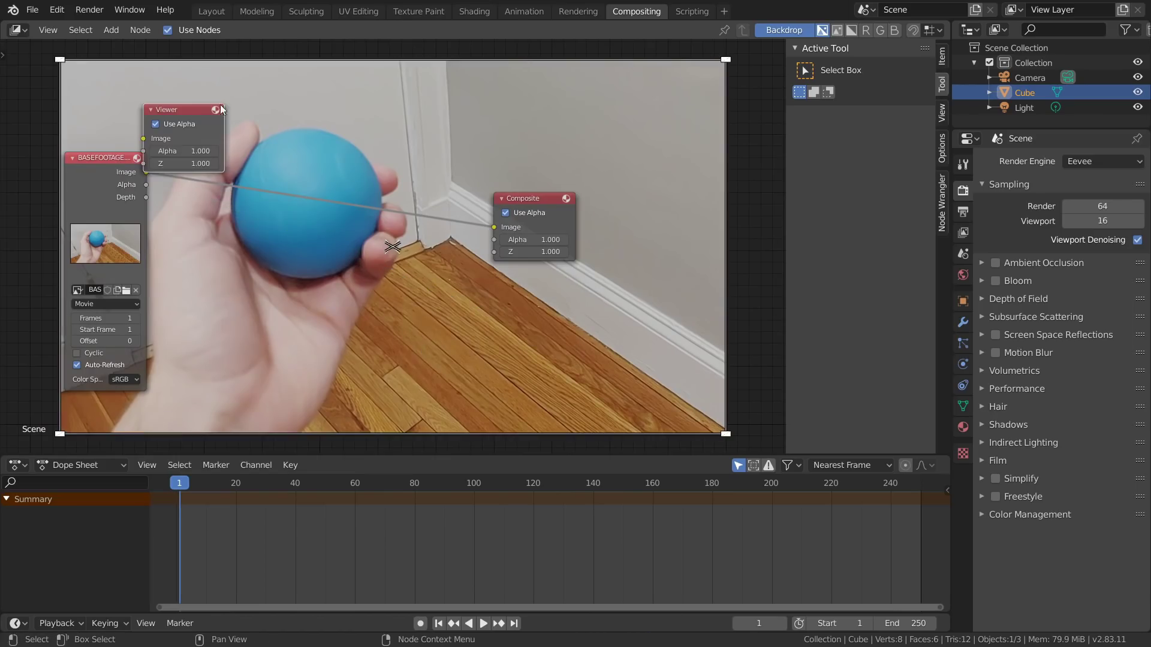
drag(211, 103, 569, 293)
key(v)
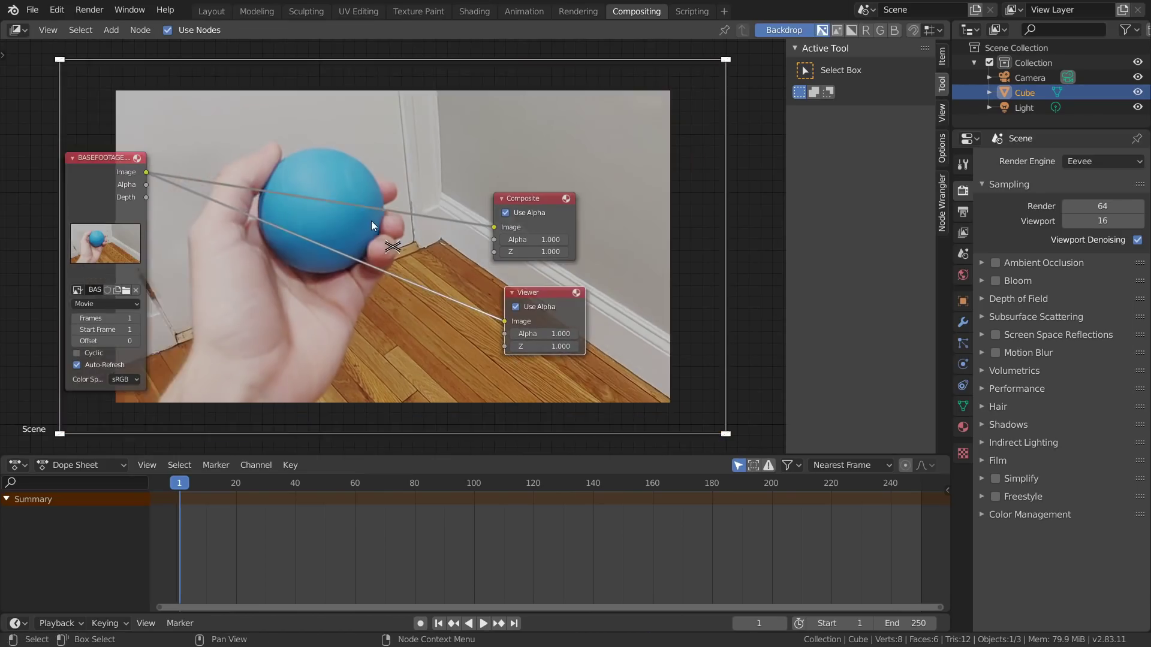
- Add a shared reroute on the links feeding the Composite and Viewer nodes, and move the footage node away from it
middle_drag(399, 346, 578, 361)
shift+right_drag(578, 362, 615, 105)
drag(293, 182, 192, 172)
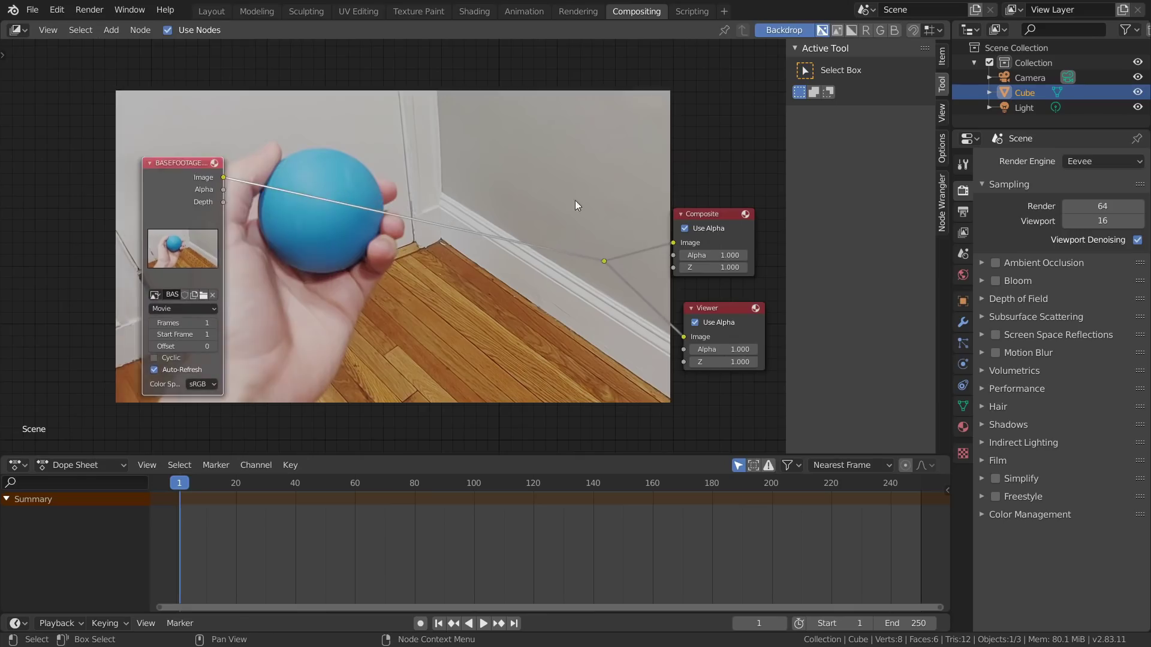
middle_drag(610, 211, 455, 193)
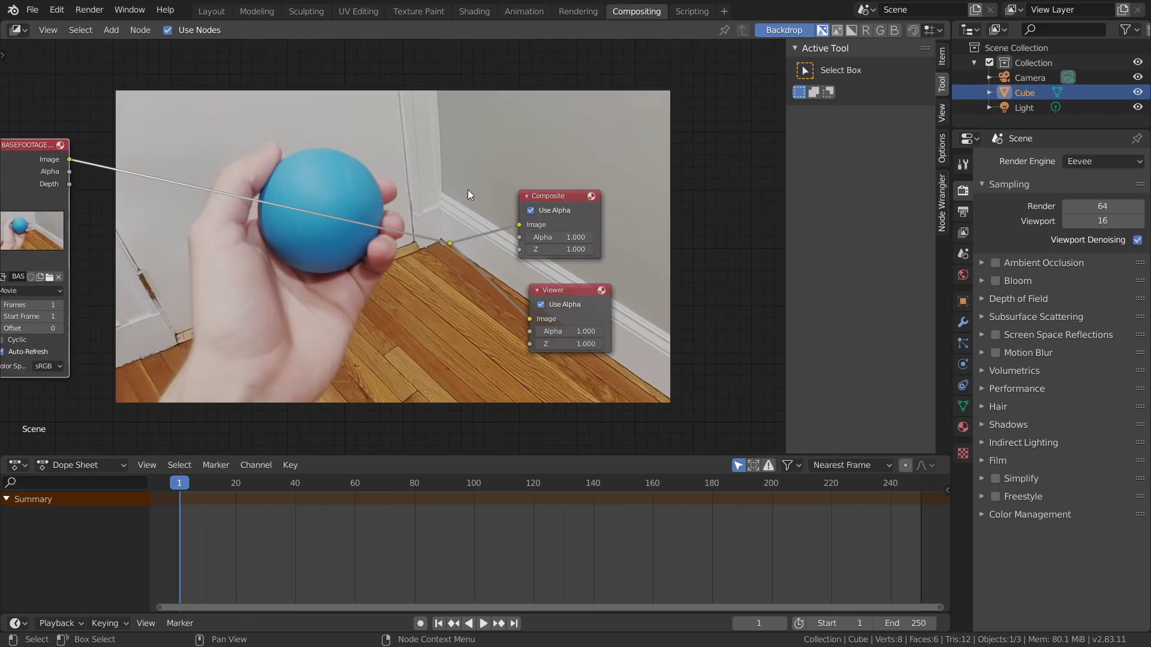
middle_drag(316, 202, 443, 187)
scroll(405, 203, up, 1)
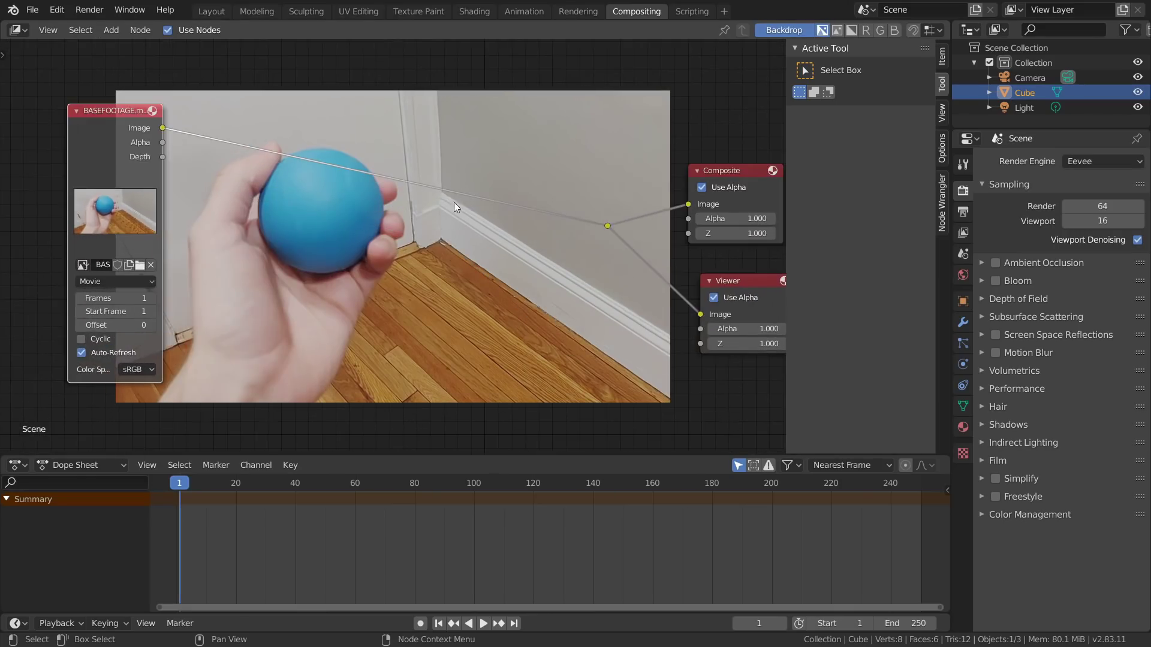
middle_drag(139, 325, 325, 312)
scroll(384, 297, up, 4)
middle_drag(449, 285, 266, 284)
middle_drag(481, 253, 365, 261)
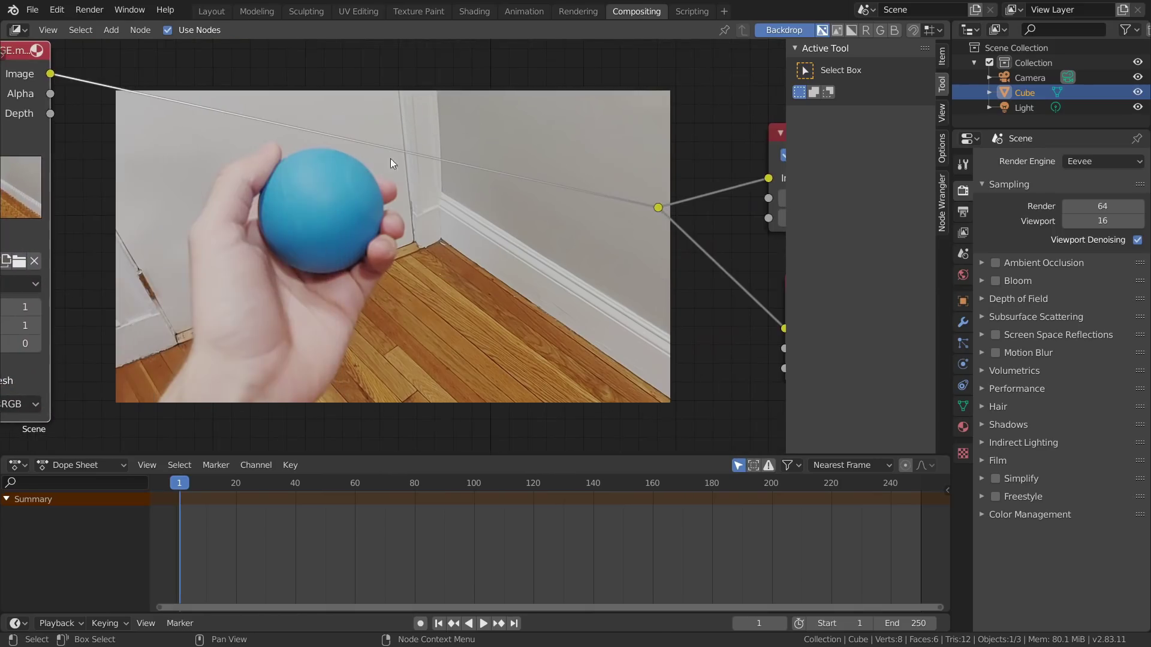
- Scrub the timeline to frame 79 to check the footage playback, and return to frame 1
drag(290, 488, 411, 489)
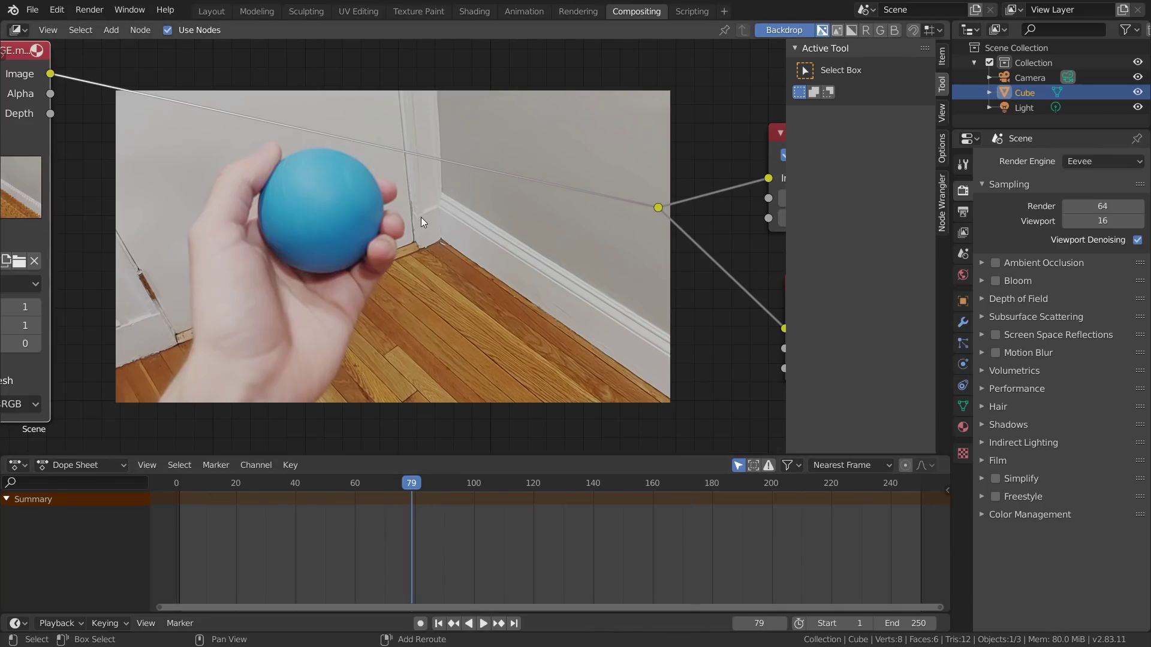
key(shift+Left)
- Keep the footage node's source as Movie and set its Frames value to 200
middle_drag(80, 230, 413, 219)
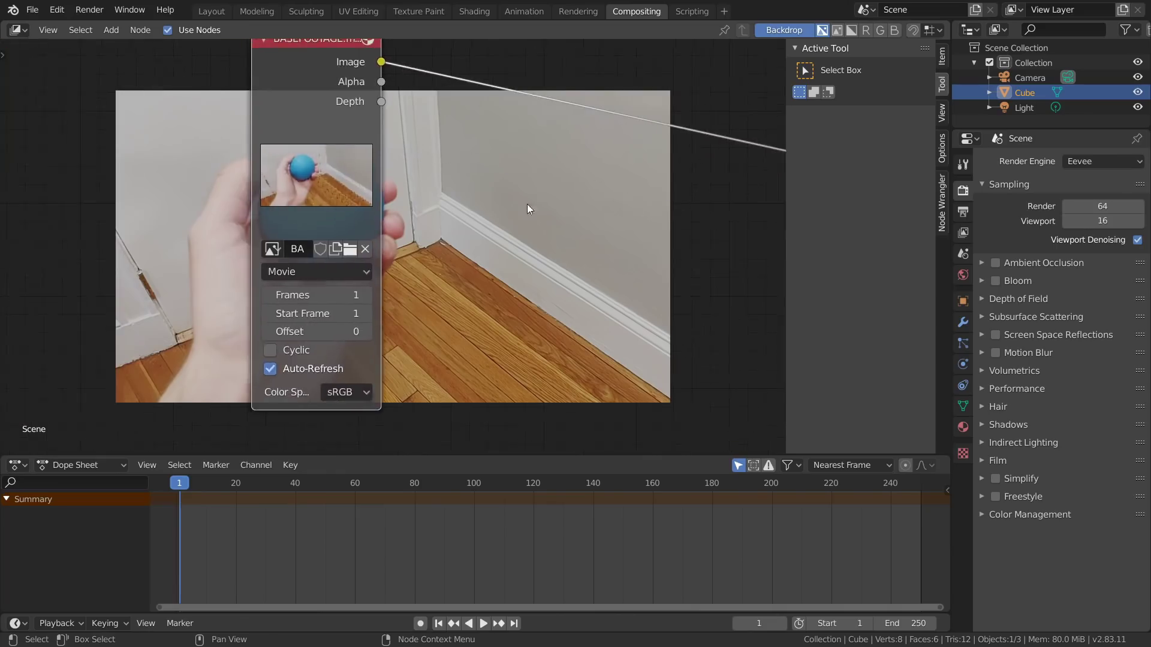
scroll(362, 291, up, 4)
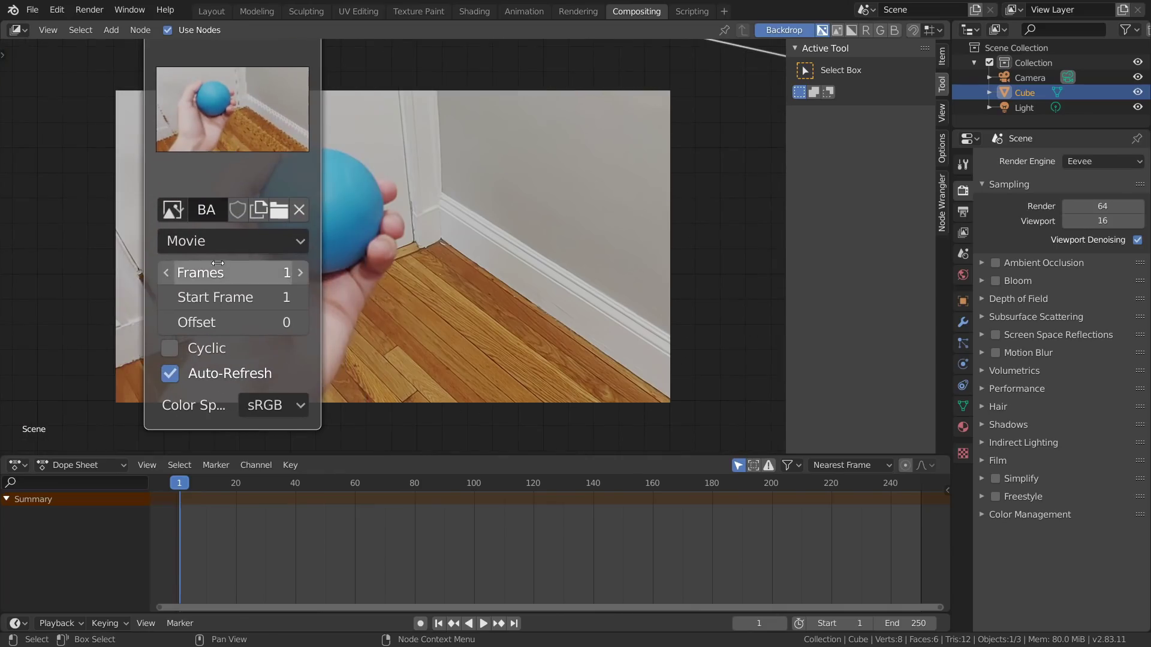
click(252, 237)
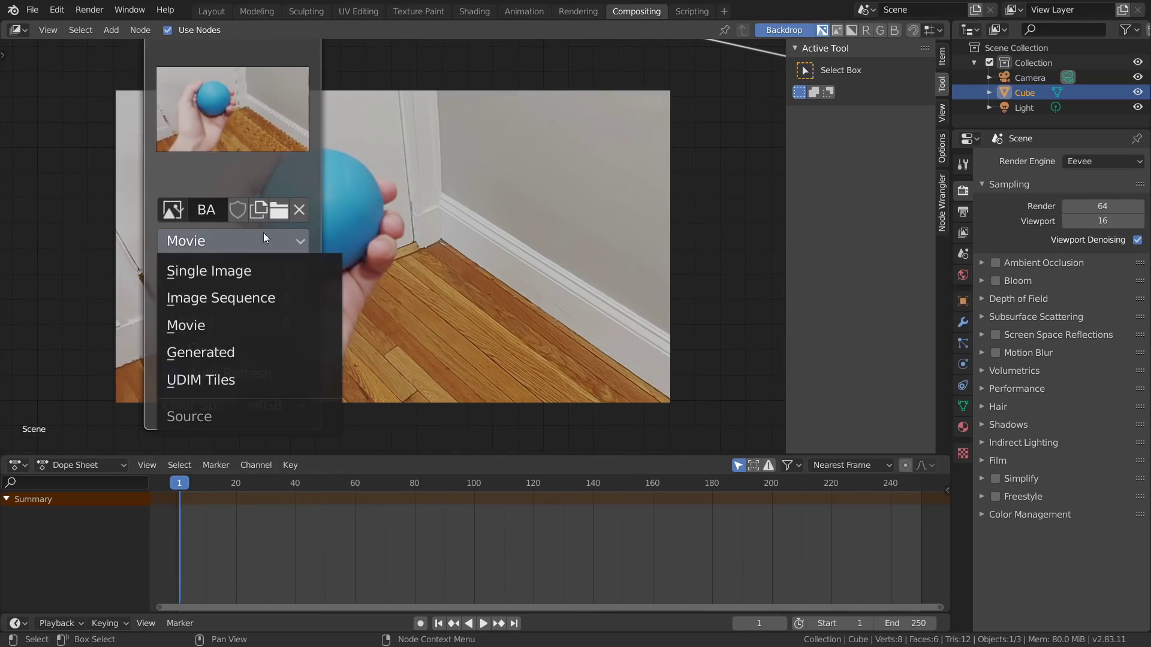
click(194, 243)
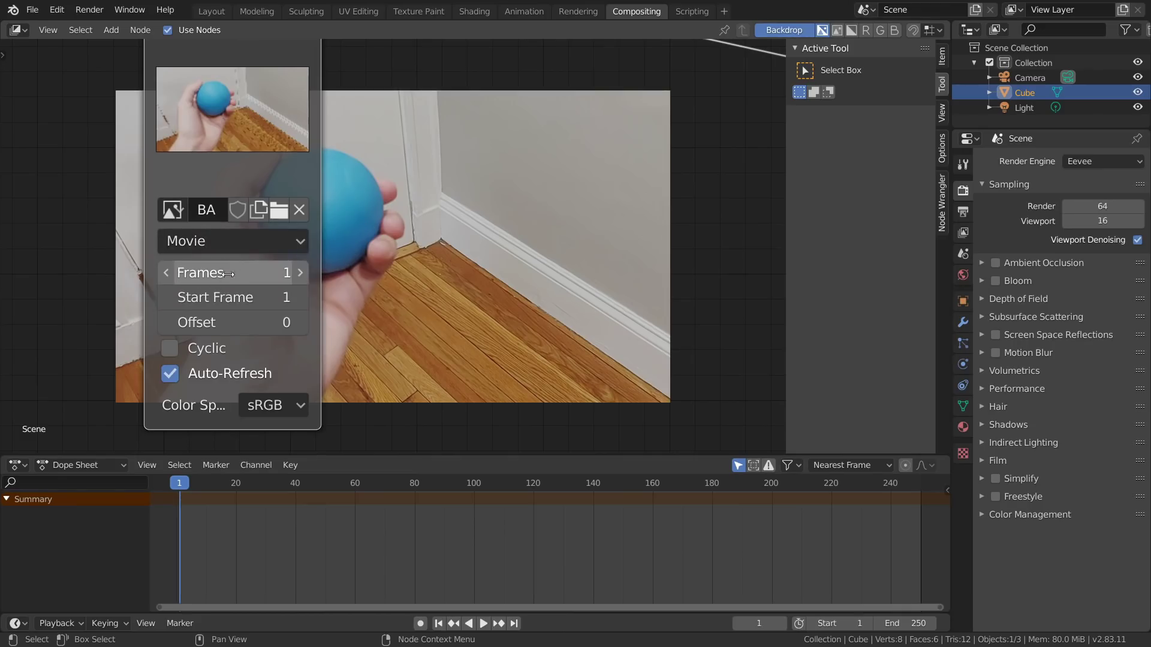
click(203, 274)
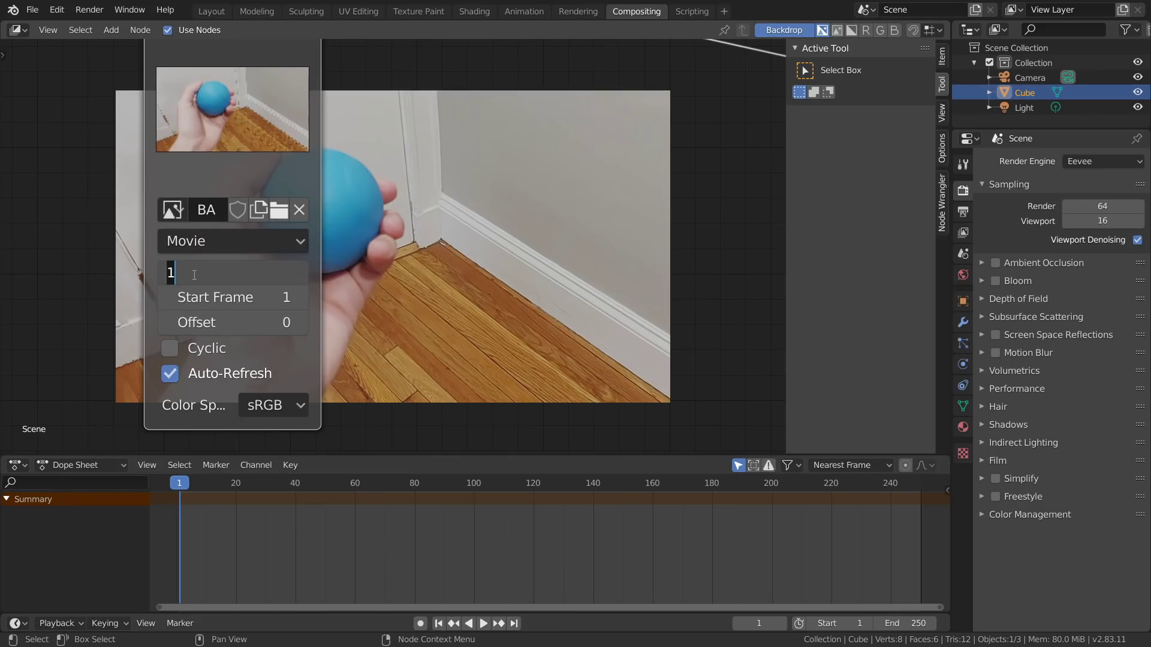
text(200)
key(Return)
- Shrink the backdrop and scrub through the timeline to check the footage playback, stopping at frame 52
middle_drag(315, 231, 1, 235)
key(v)
key(v)
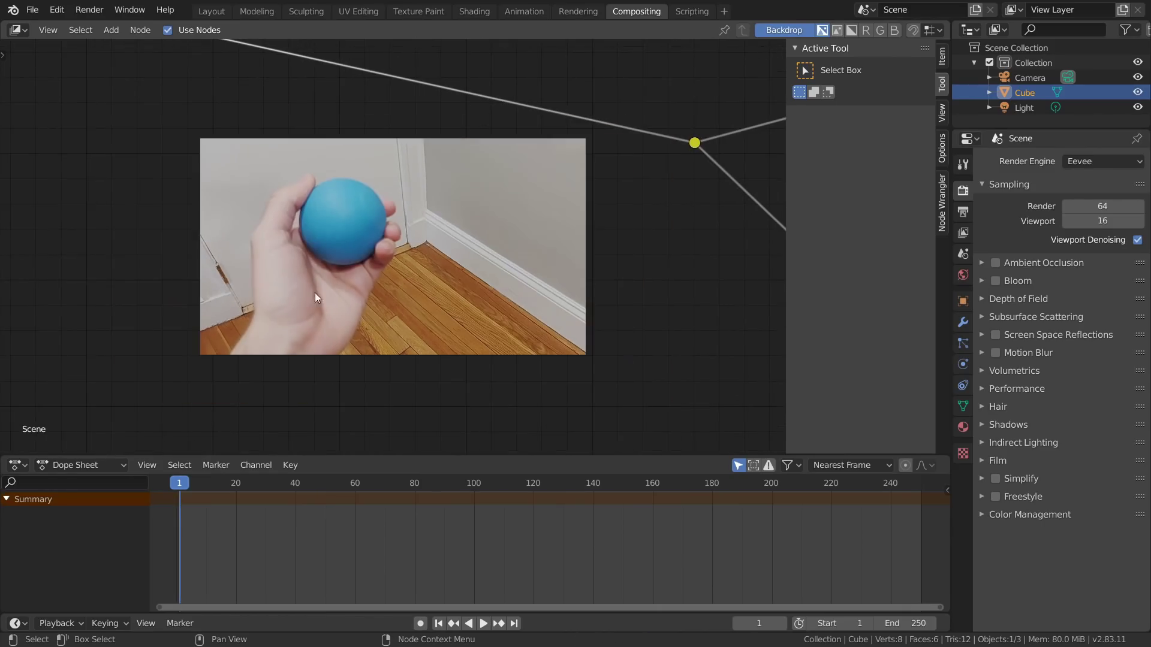
click(271, 484)
drag(442, 484, 632, 488)
click(631, 488)
click(447, 485)
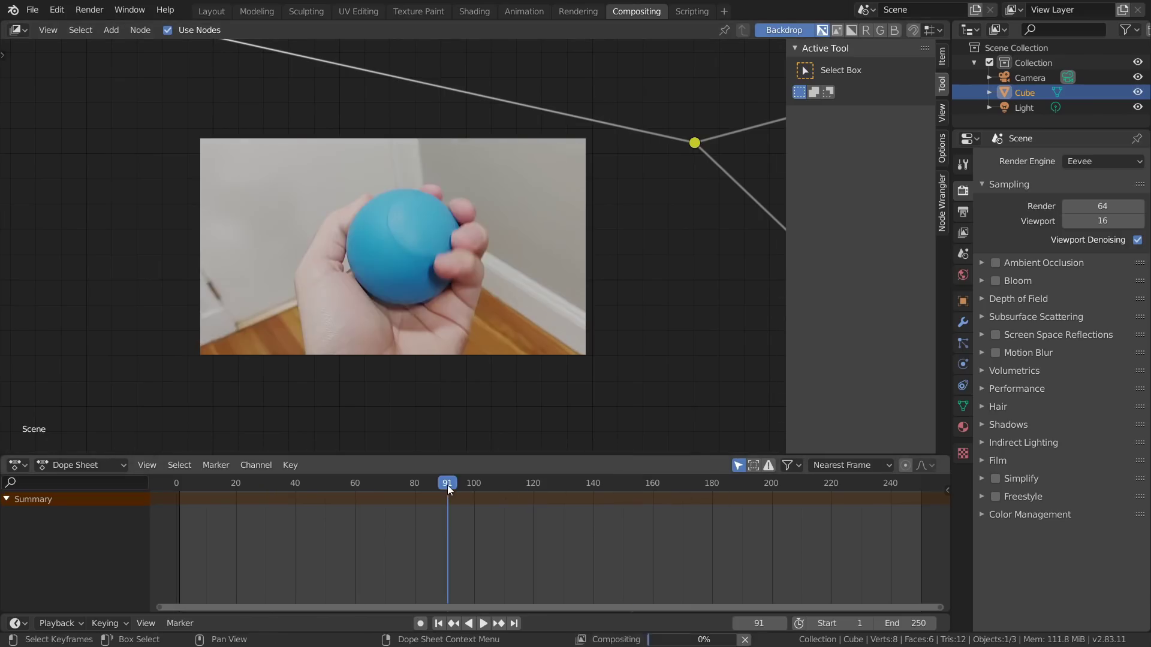
click(331, 485)
- Review the footage, Composite and Viewer node setup and set the current frame to 34
middle_drag(140, 181, 304, 195)
scroll(355, 226, down, 3)
scroll(358, 228, down, 2)
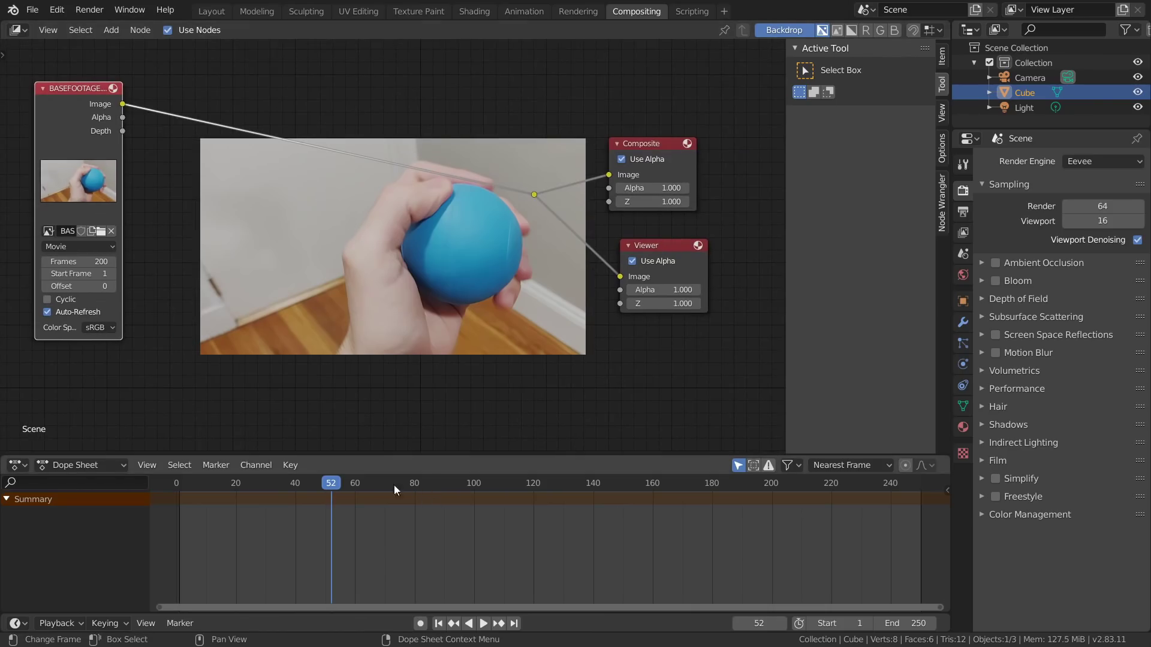
click(277, 483)
scroll(396, 291, up, 2)
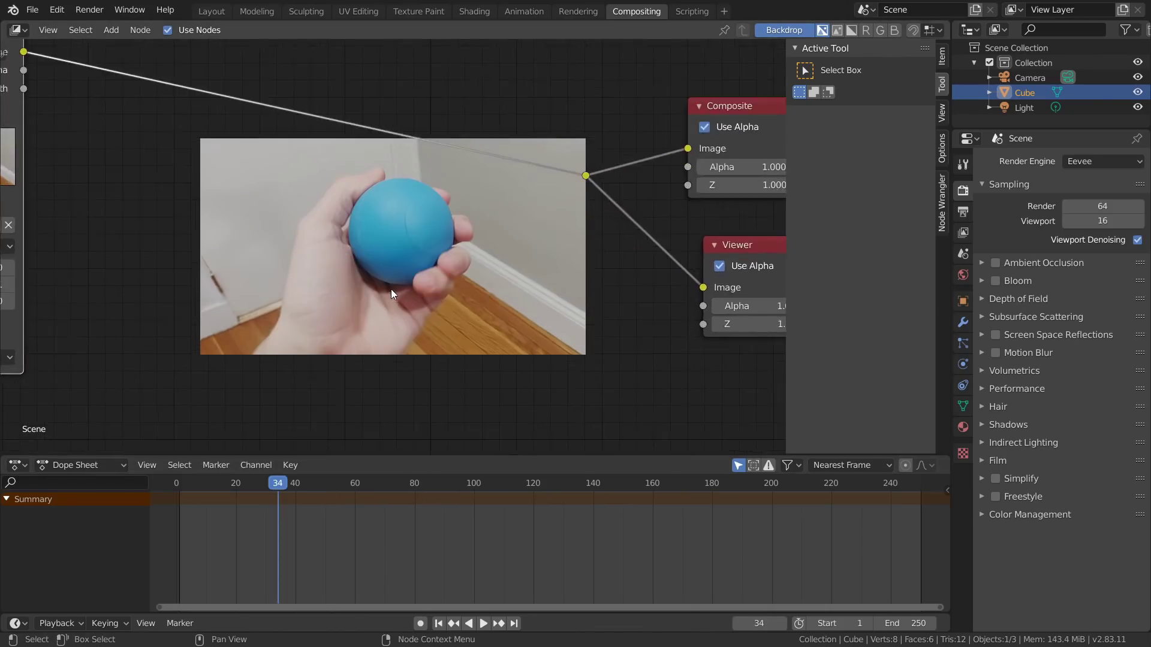
key(alt)
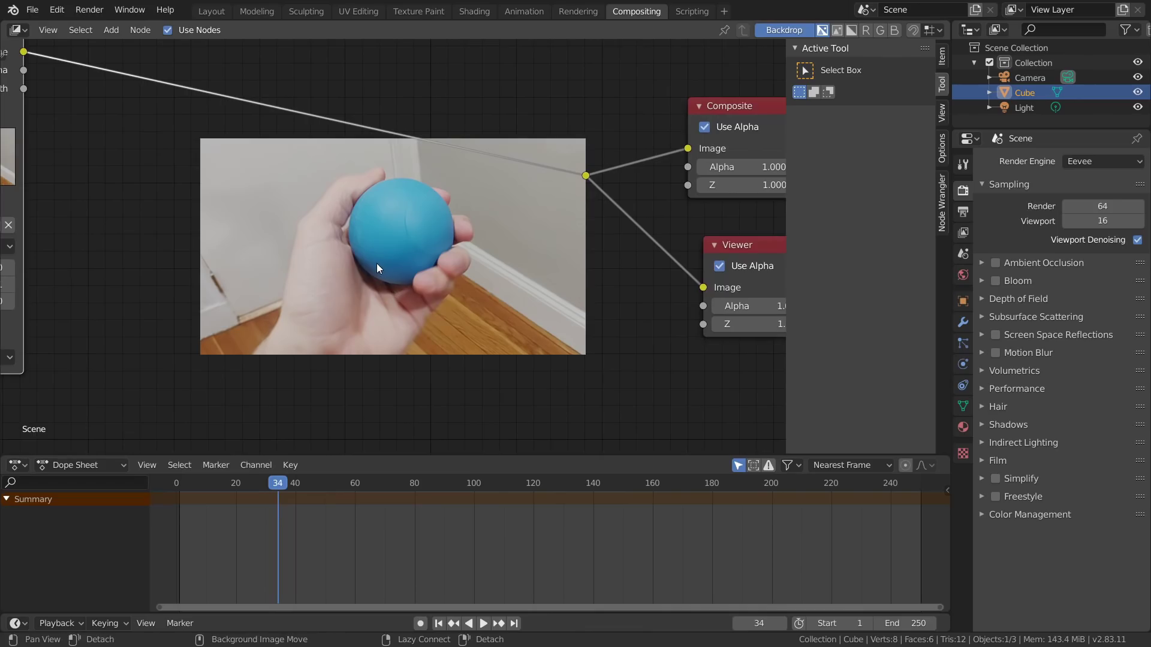
- Enlarge the backdrop so the footage fills most of the node editor, with all the nodes in view
key(alt+v)
key(alt+v)
key(alt+v)
key(alt+v)
scroll(287, 173, down, 1)
scroll(269, 214, down, 1)
key(v)
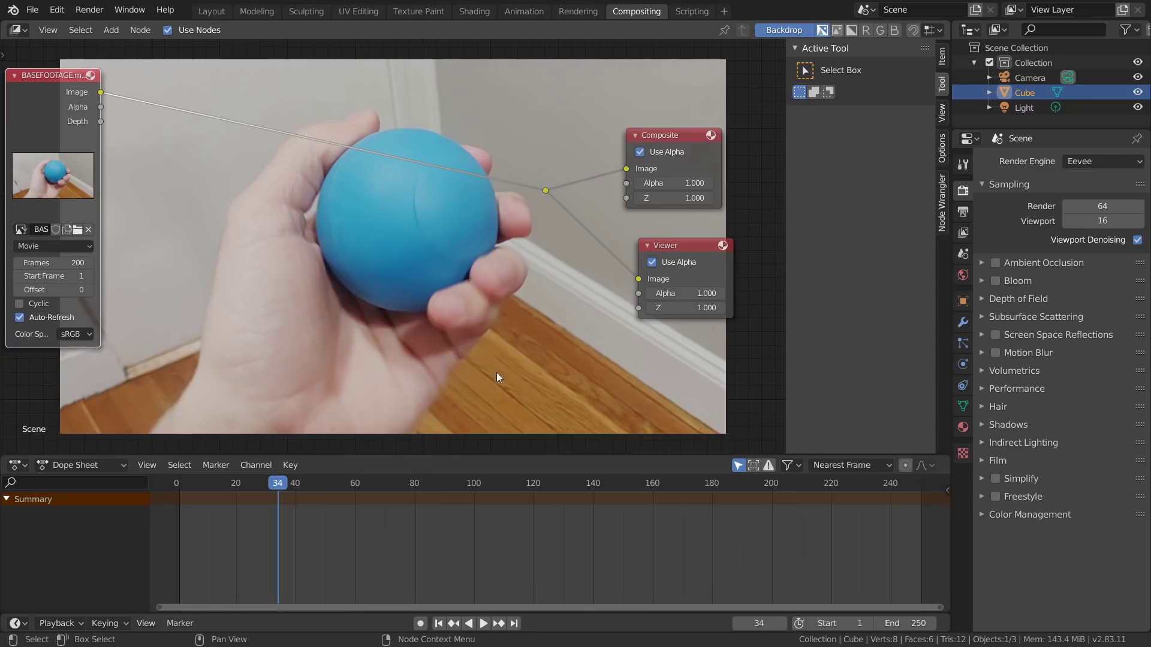
- Set the scene's color management view transform to Standard
click(1042, 516)
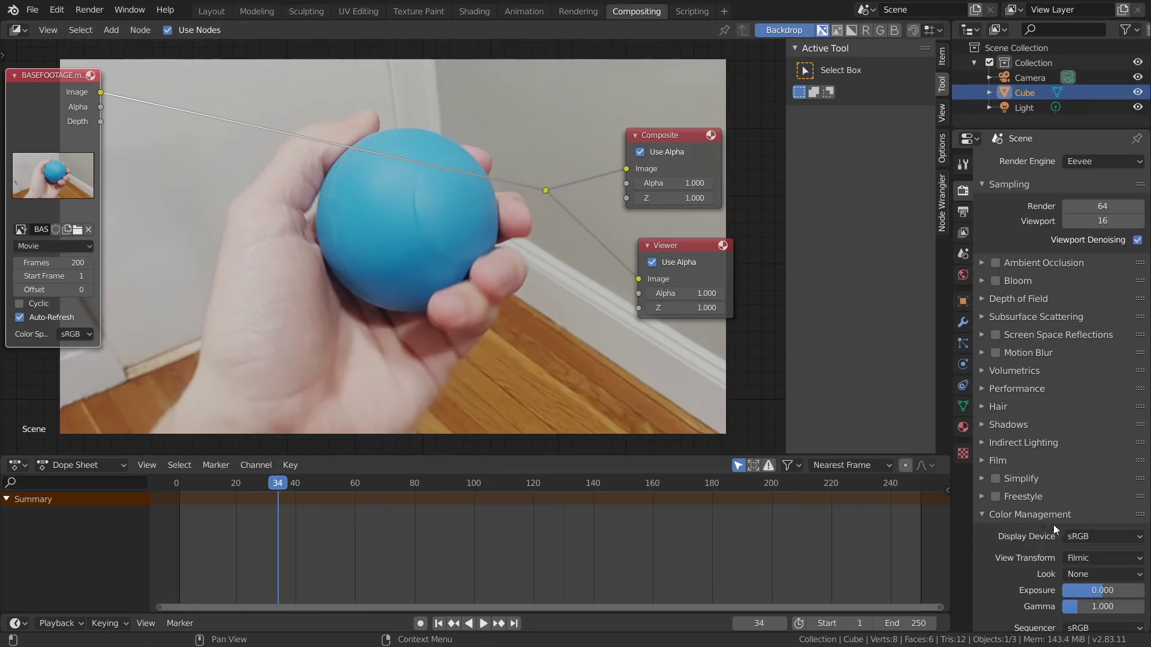
click(1084, 557)
click(1052, 543)
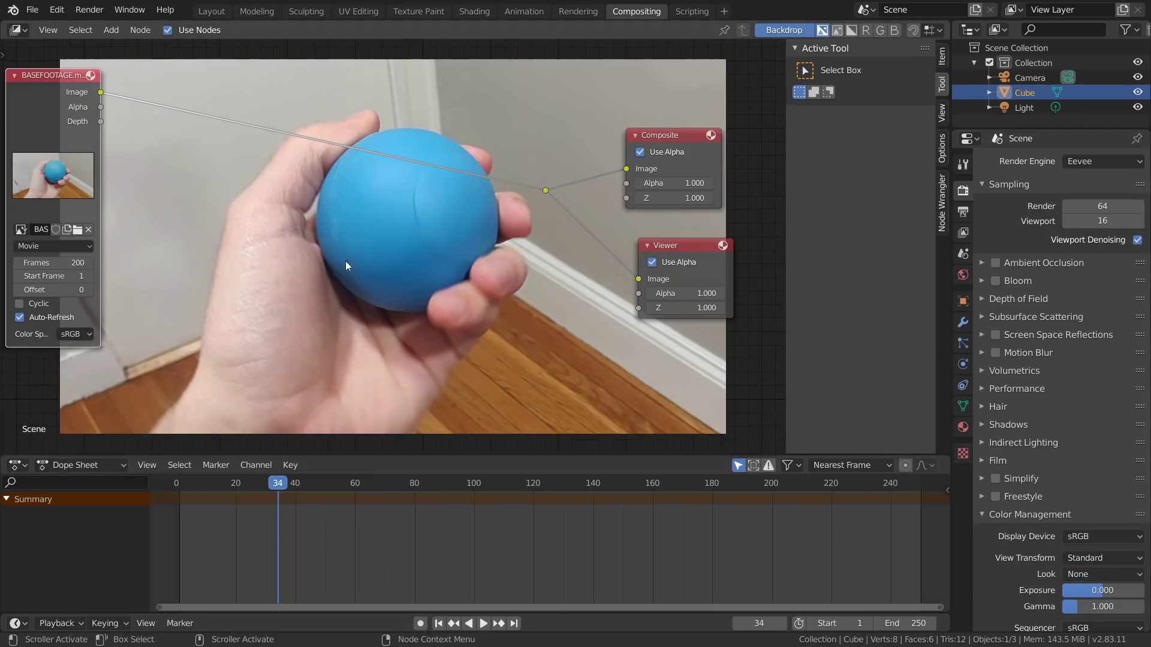
- Reposition the footage node and scrub the timeline to check the footage colors, stopping at frame 51
middle_drag(349, 259, 323, 268)
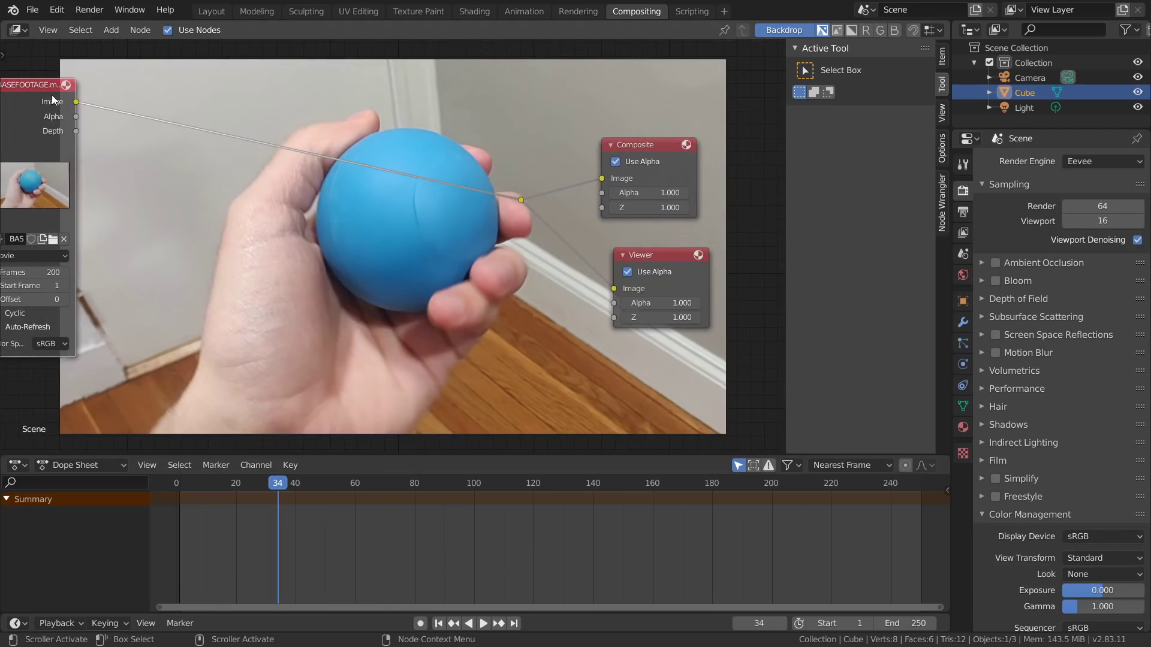
drag(53, 100, 45, 150)
click(339, 488)
key(space)
drag(409, 486, 329, 484)
middle_drag(340, 325, 406, 306)
middle_drag(538, 206, 516, 240)
middle_drag(494, 297, 476, 275)
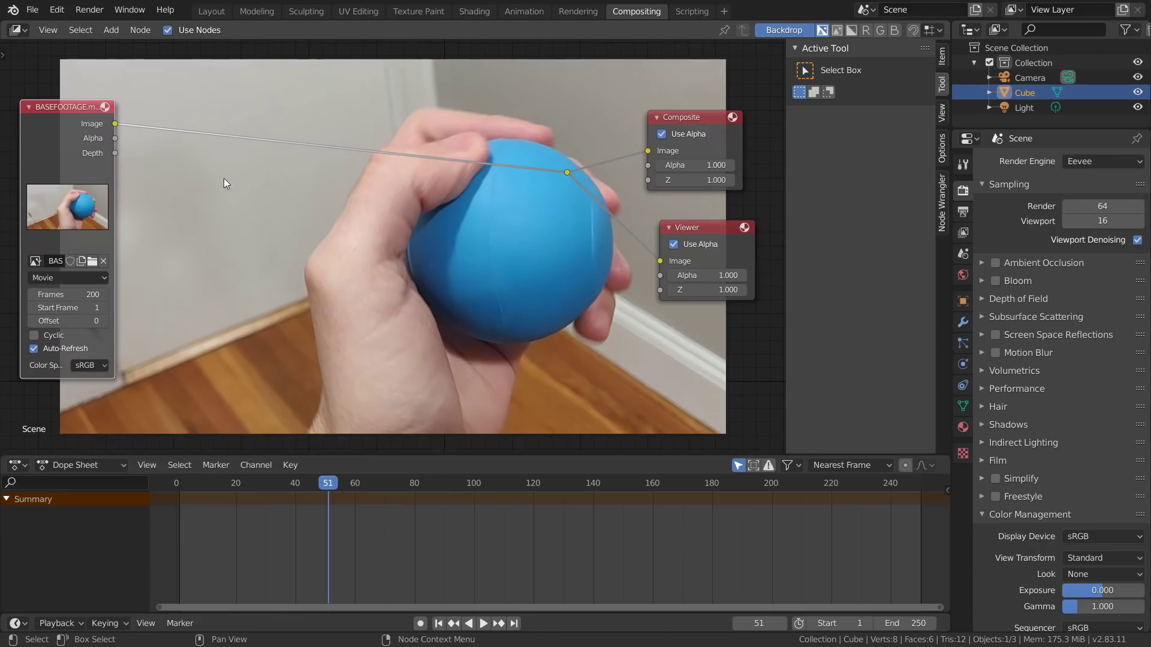
- Add a Hue Correct node on the link between the footage node and the reroute point
middle_drag(207, 183, 206, 247)
key(shift+a)
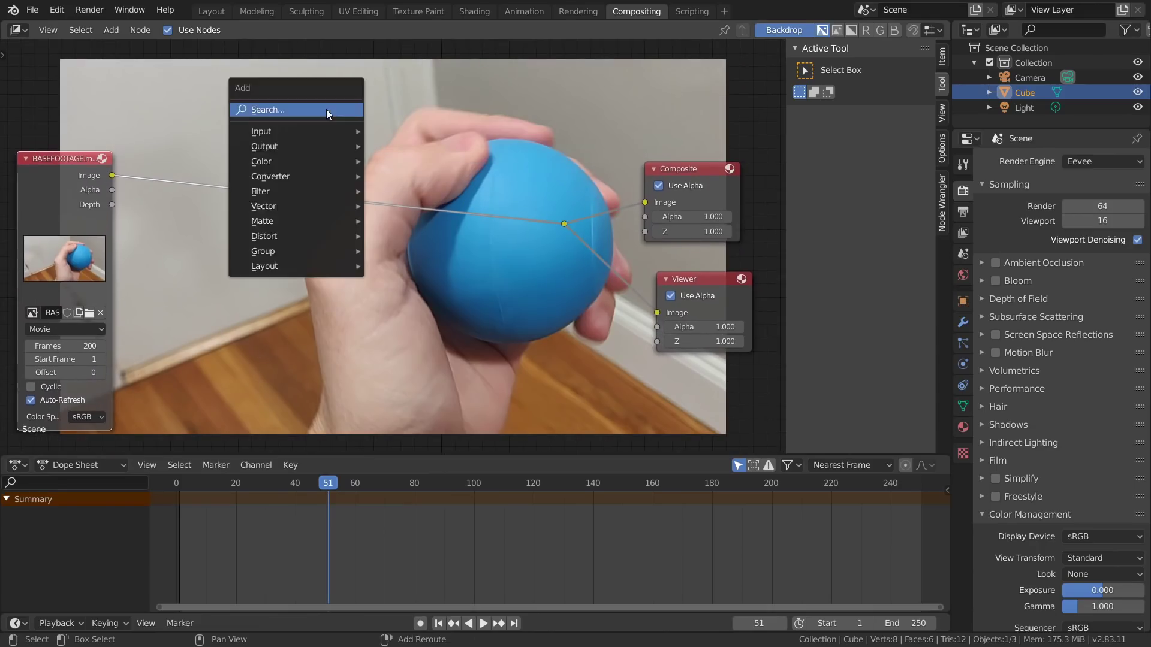
click(326, 109)
text(hu)
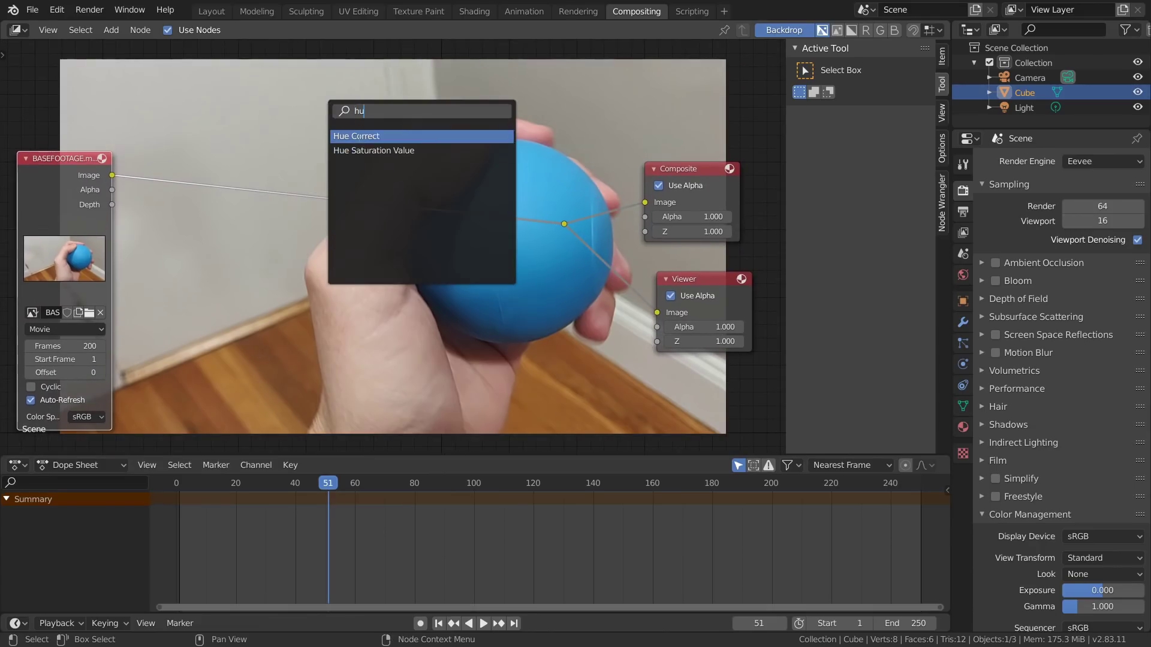
click(357, 137)
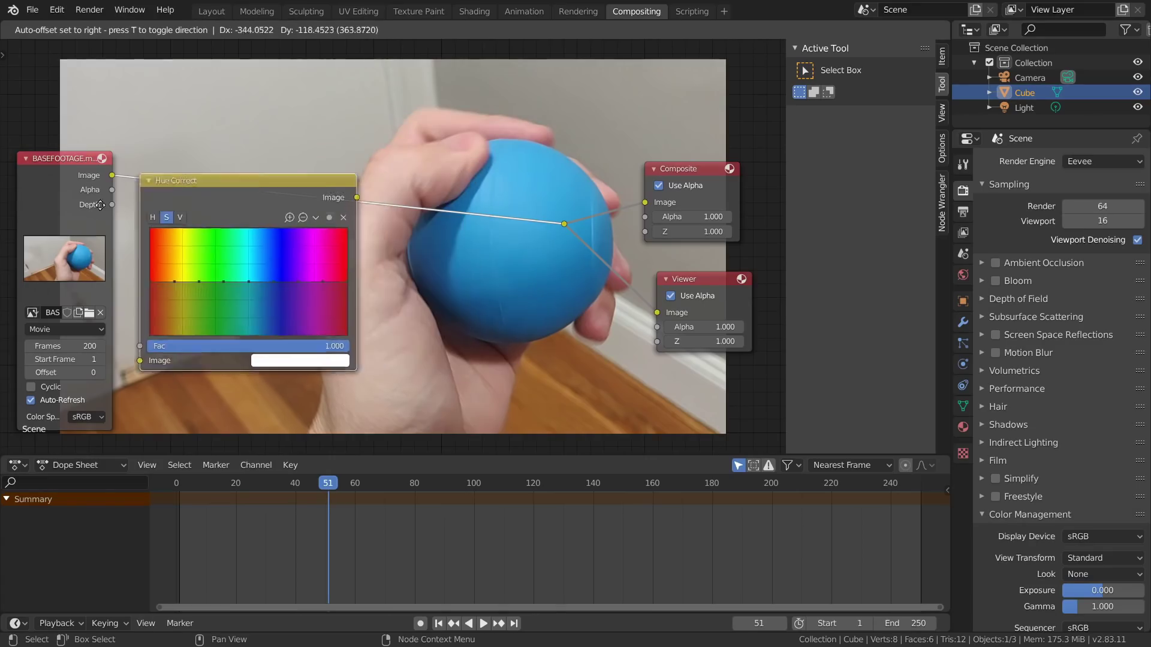
click(292, 198)
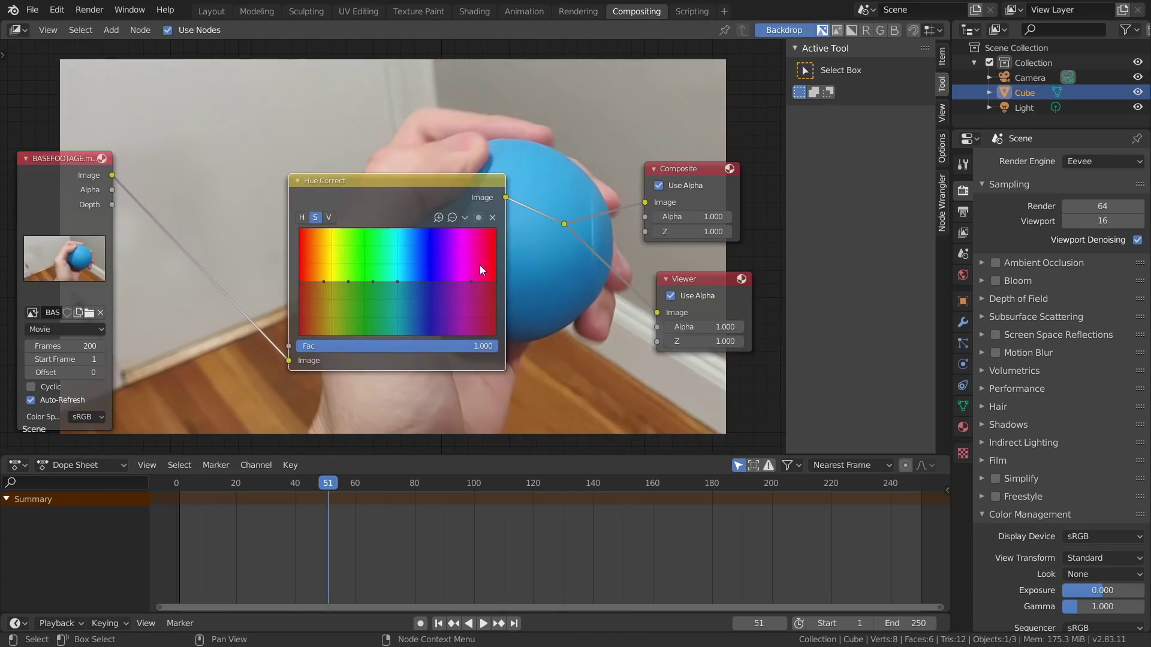
drag(423, 194, 371, 188)
middle_drag(453, 223, 422, 215)
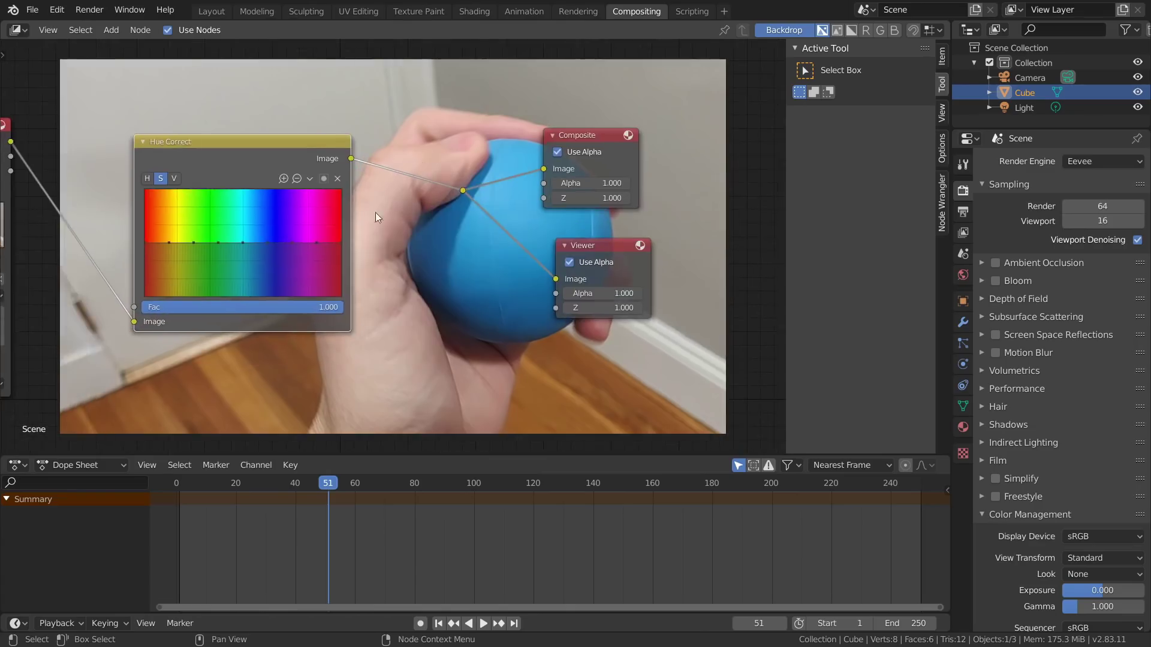
- Examine the Hue Correct node's hue, saturation and value channels against the ball's color, ending on the saturation channel
scroll(353, 213, up, 2)
middle_drag(445, 170, 518, 151)
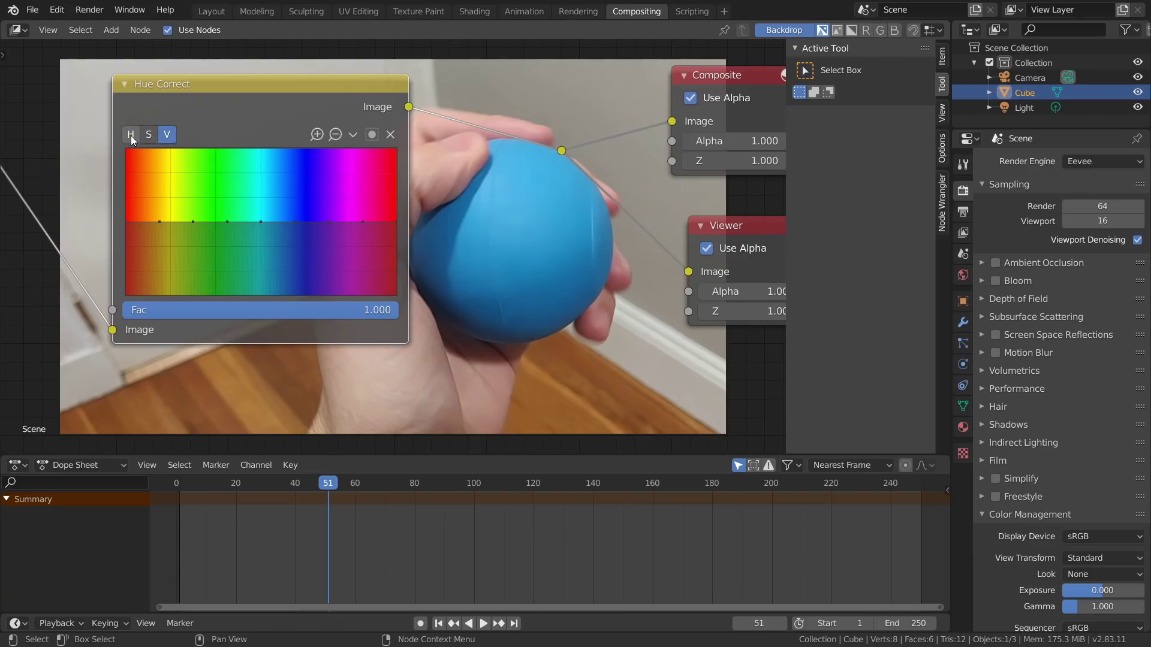
click(149, 134)
click(147, 137)
middle_drag(442, 164, 358, 157)
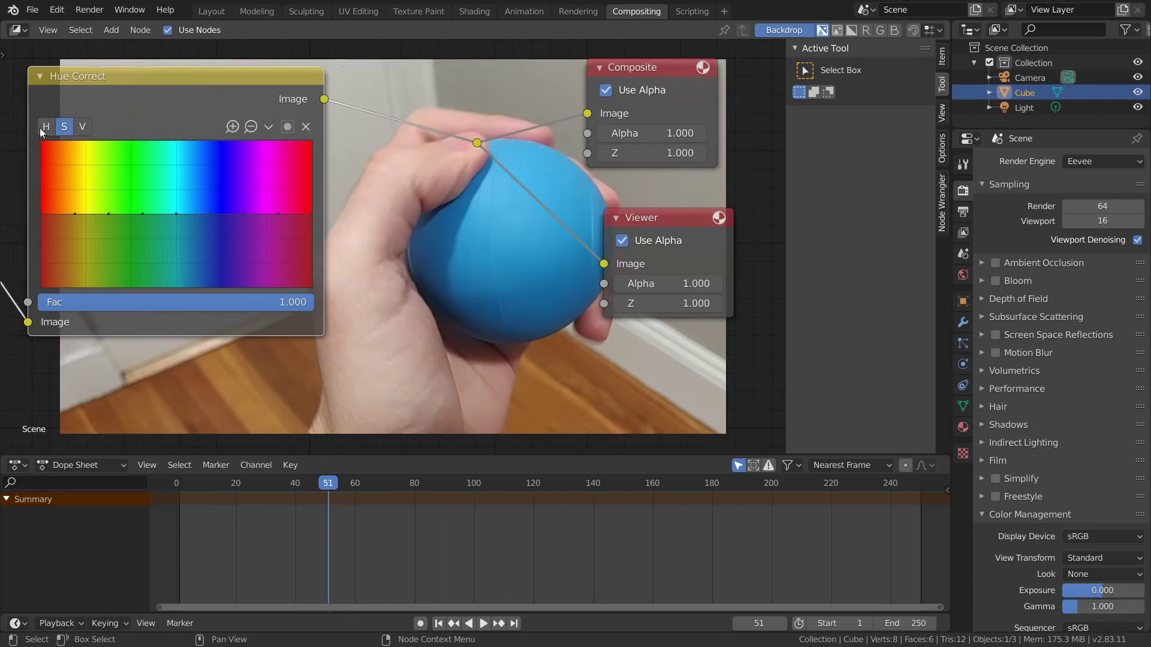
middle_drag(455, 164, 475, 74)
middle_drag(435, 205, 479, 166)
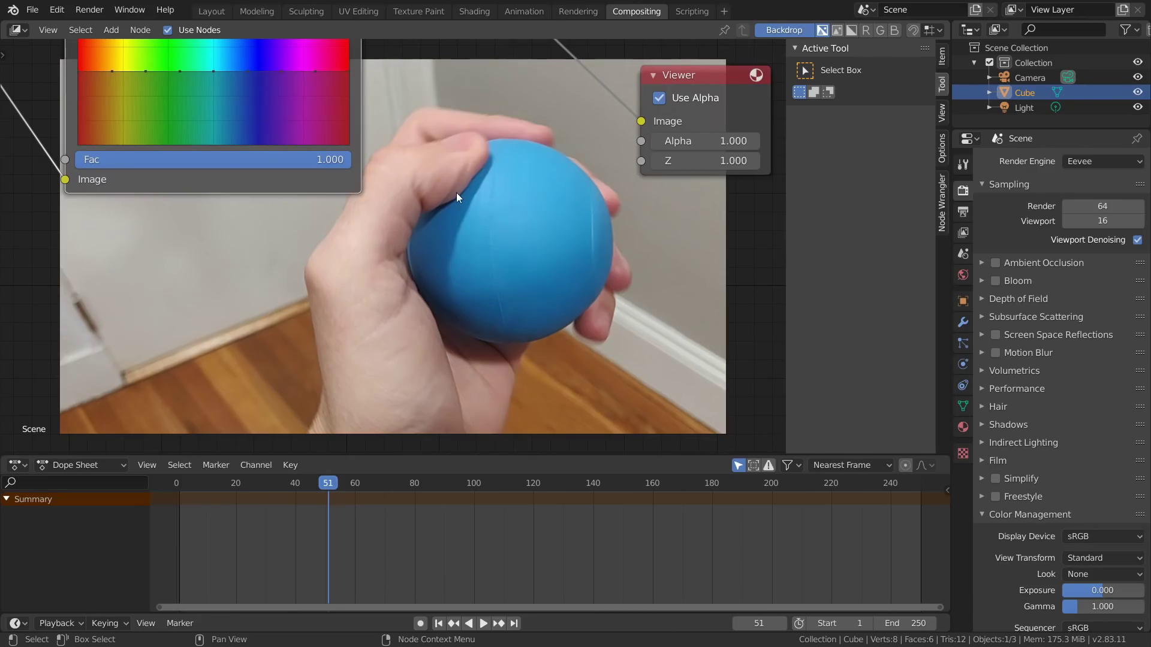
middle_drag(457, 193, 344, 262)
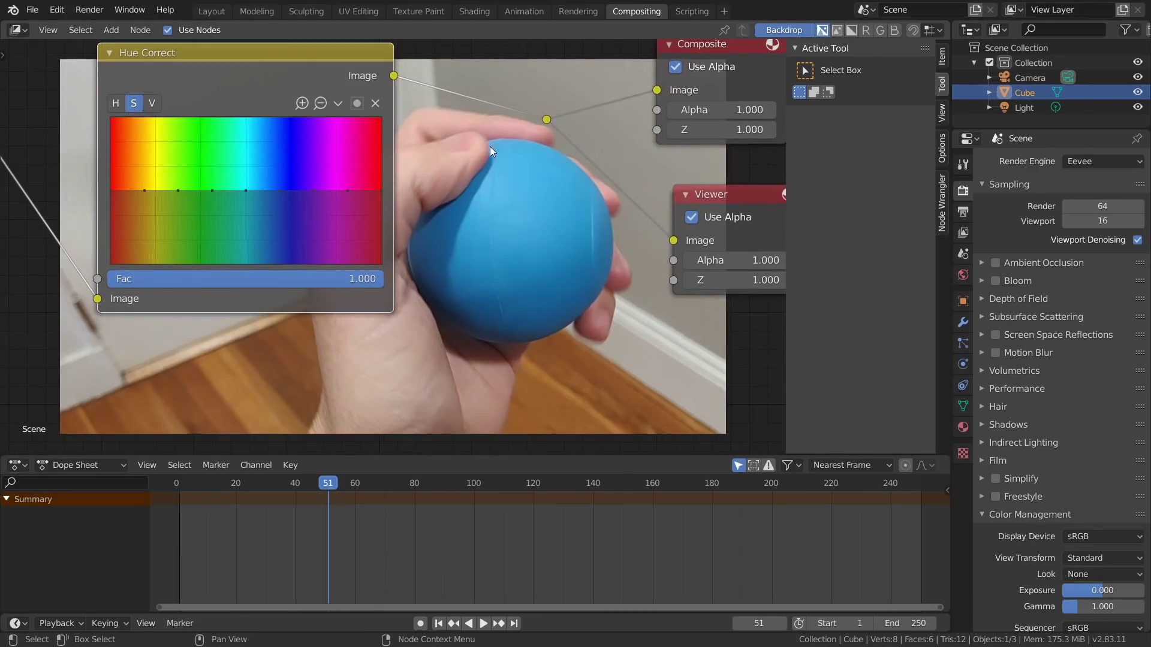
middle_drag(490, 146, 456, 137)
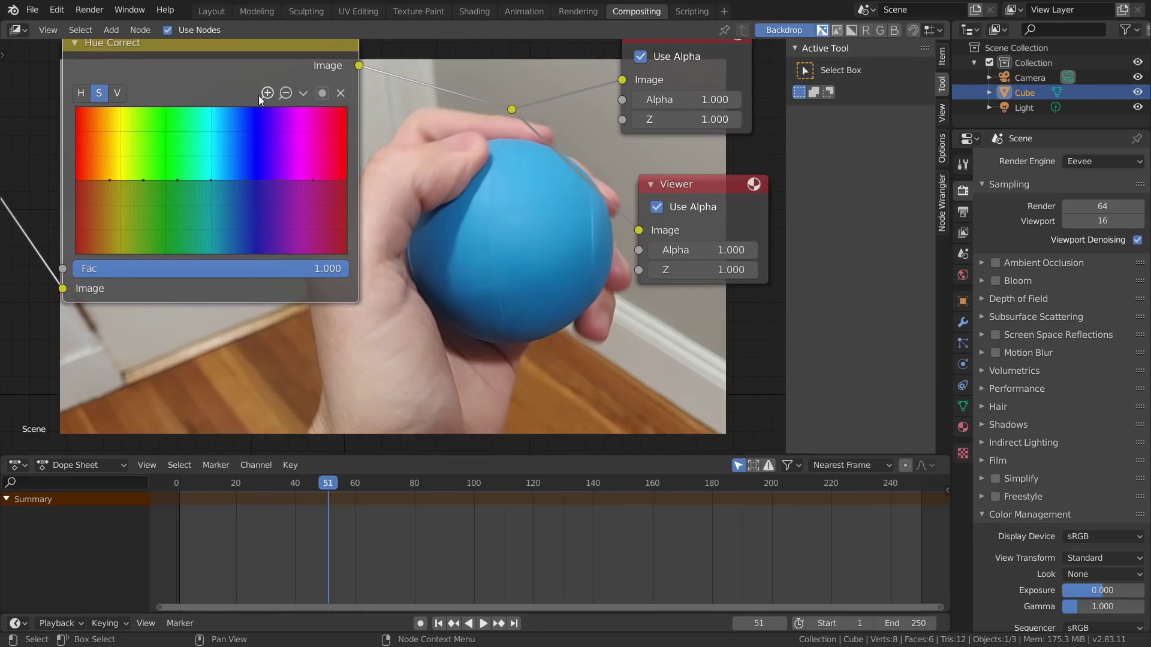
middle_drag(278, 157, 304, 159)
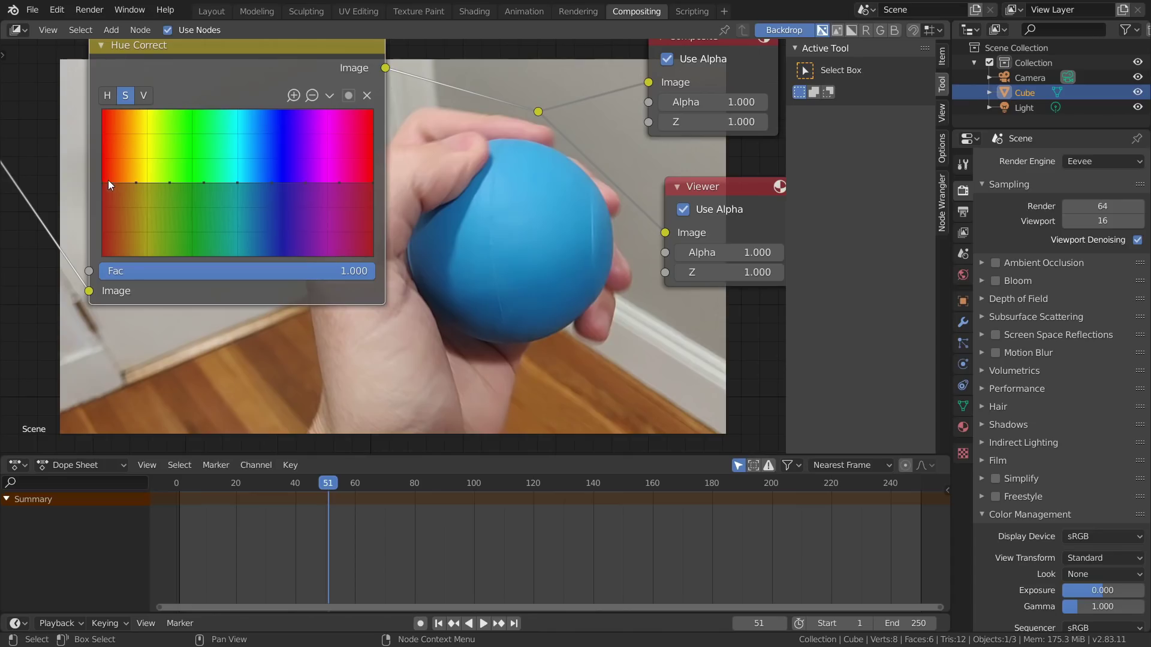
- Lower the red, yellow and yellow-green points of the Hue Correct saturation curve to zero
drag(102, 182, 109, 228)
drag(134, 182, 130, 243)
drag(170, 181, 132, 256)
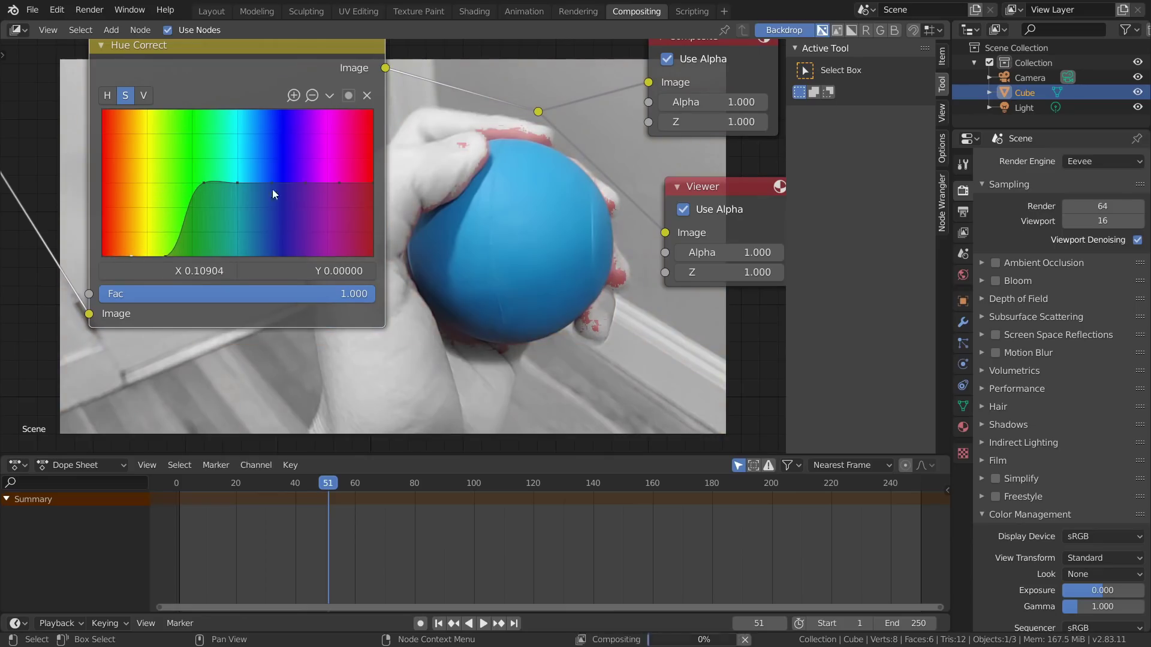
- Lower the saturation curve's red end point and its magenta point to zero, placing the magenta point at X 0.89362
drag(369, 189, 371, 196)
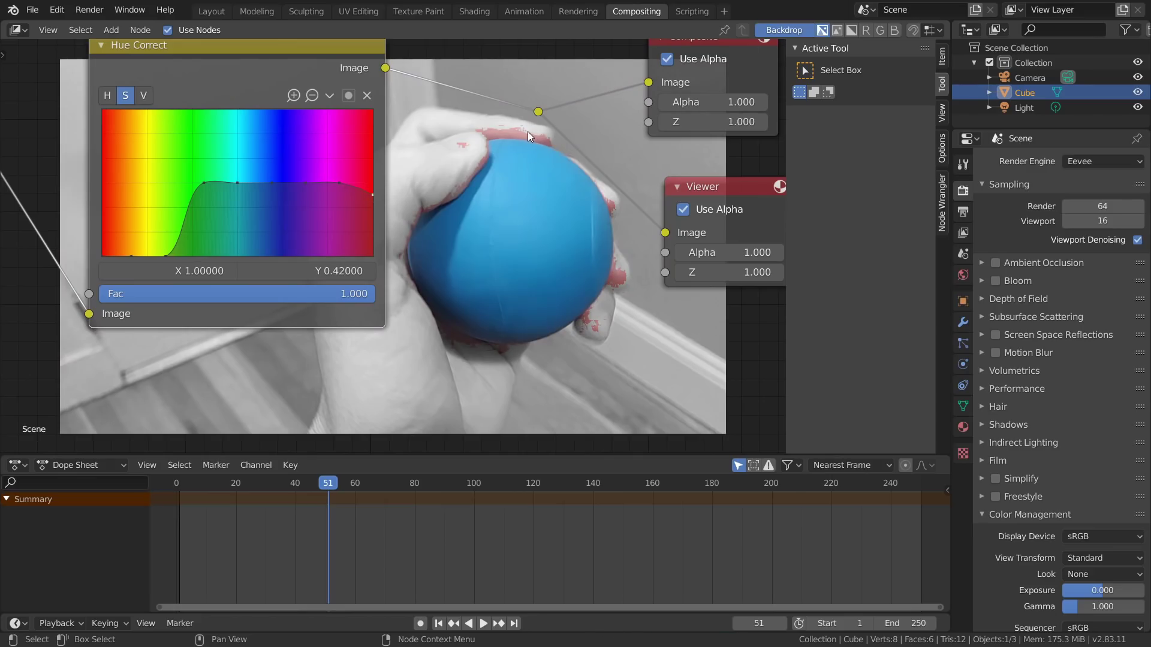
key(alt+v)
key(alt+v)
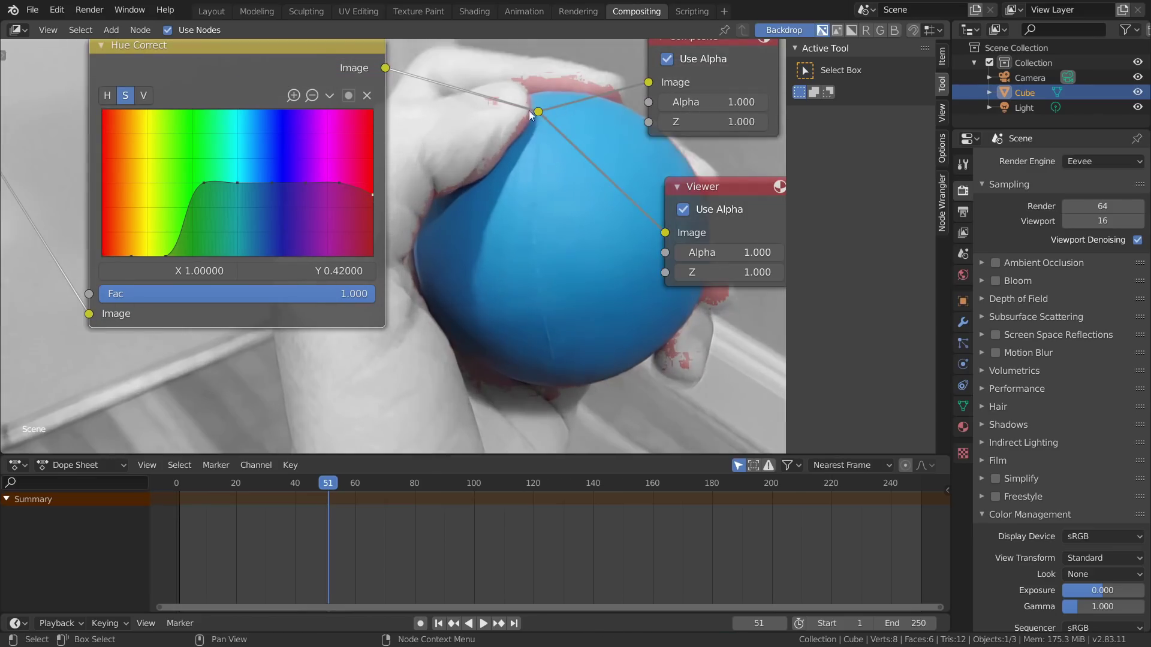
drag(372, 196, 372, 257)
drag(337, 187, 344, 256)
key(v)
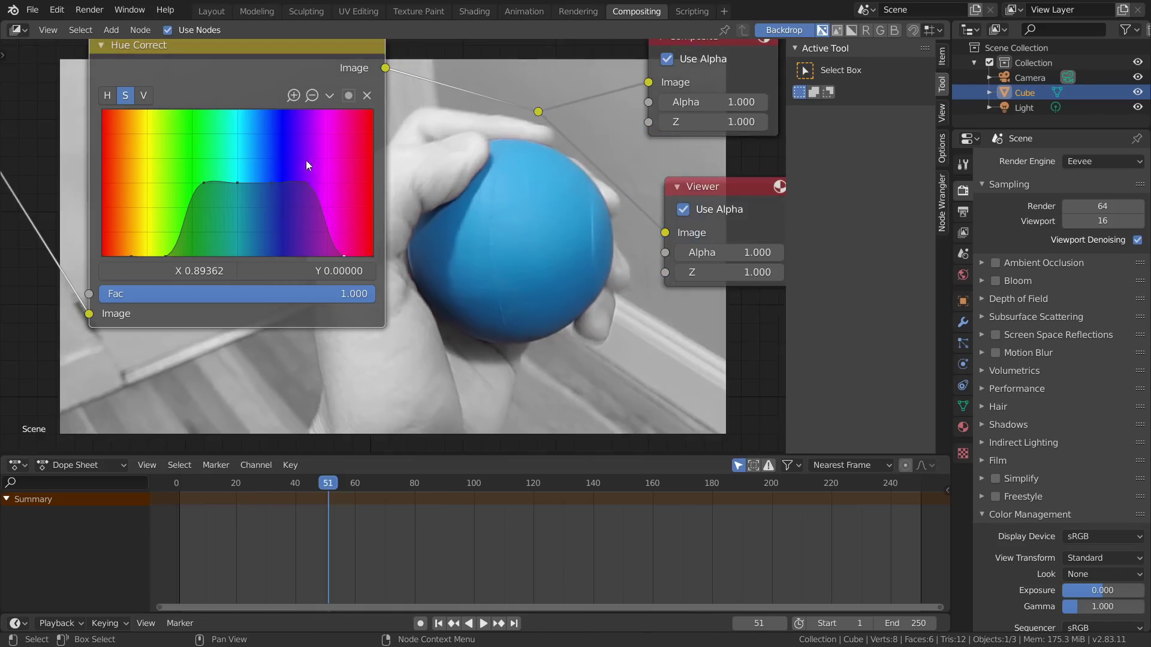
- Narrow the saturation curve around blue by placing the purple point at X 0.75266, Y 0.17 and the green point at X 0.40692, Y 0.185
drag(306, 188, 305, 231)
middle_drag(575, 182, 603, 174)
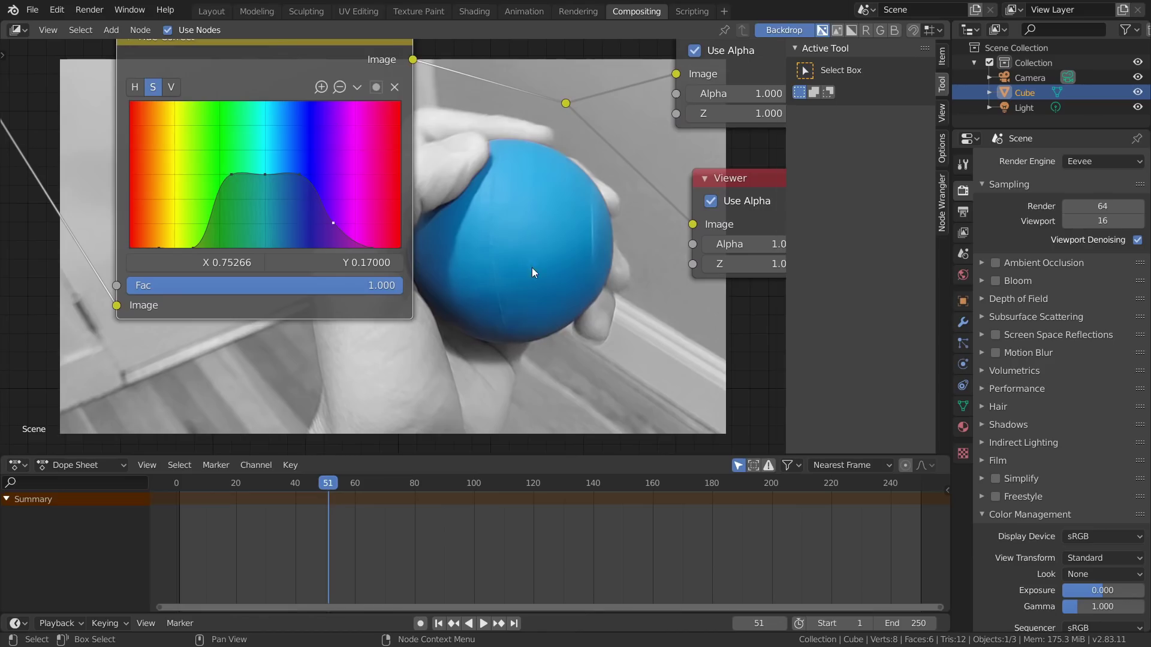
middle_drag(202, 167, 89, 140)
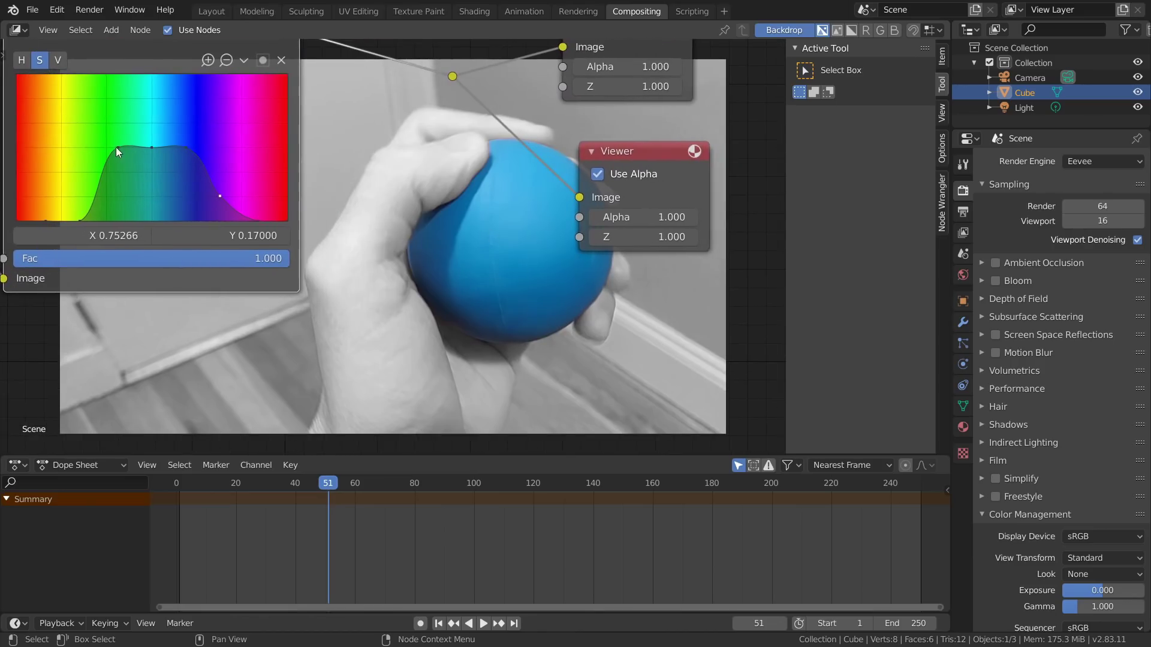
drag(118, 149, 127, 194)
middle_drag(547, 216, 538, 250)
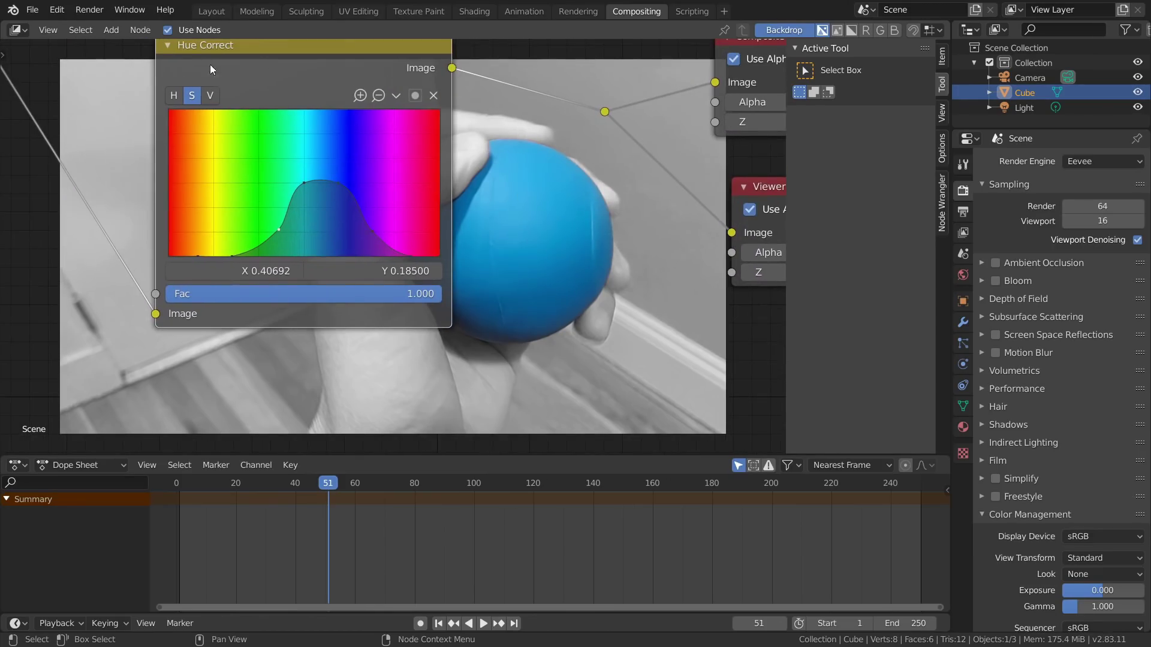
middle_drag(218, 72, 148, 87)
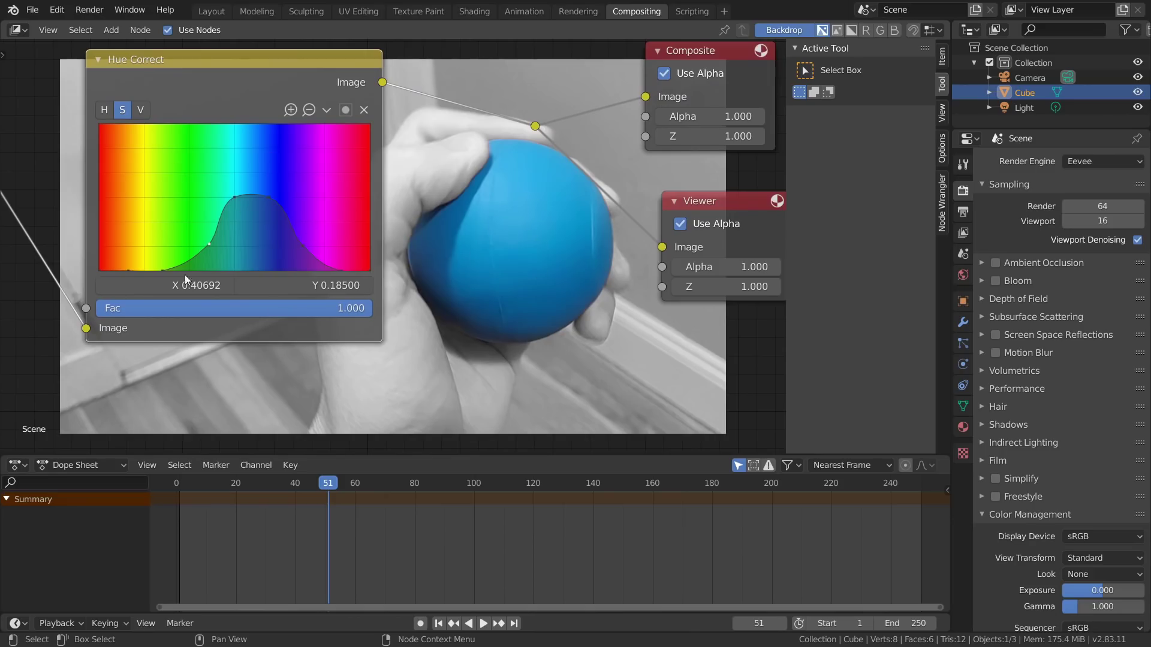
- Shrink the backdrop and scrub the timeline to check the blue isolation on other frames, stopping at frame 41
middle_drag(462, 231, 482, 139)
key(v)
key(v)
scroll(483, 139, down, 5)
middle_drag(170, 196, 156, 151)
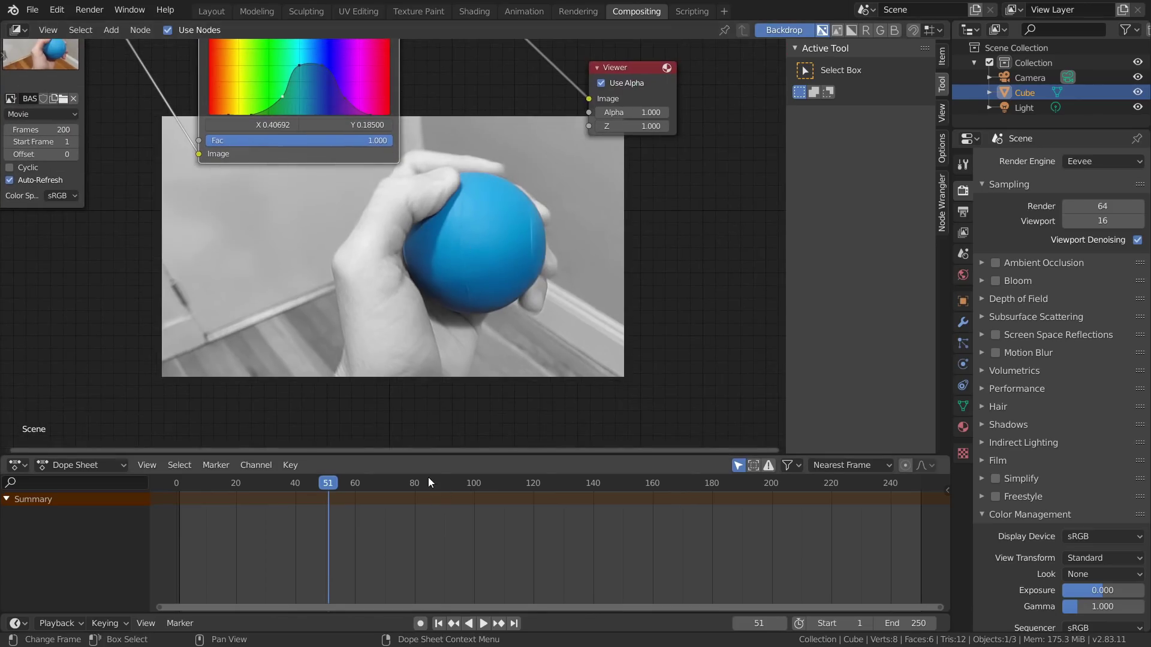
click(427, 479)
click(505, 483)
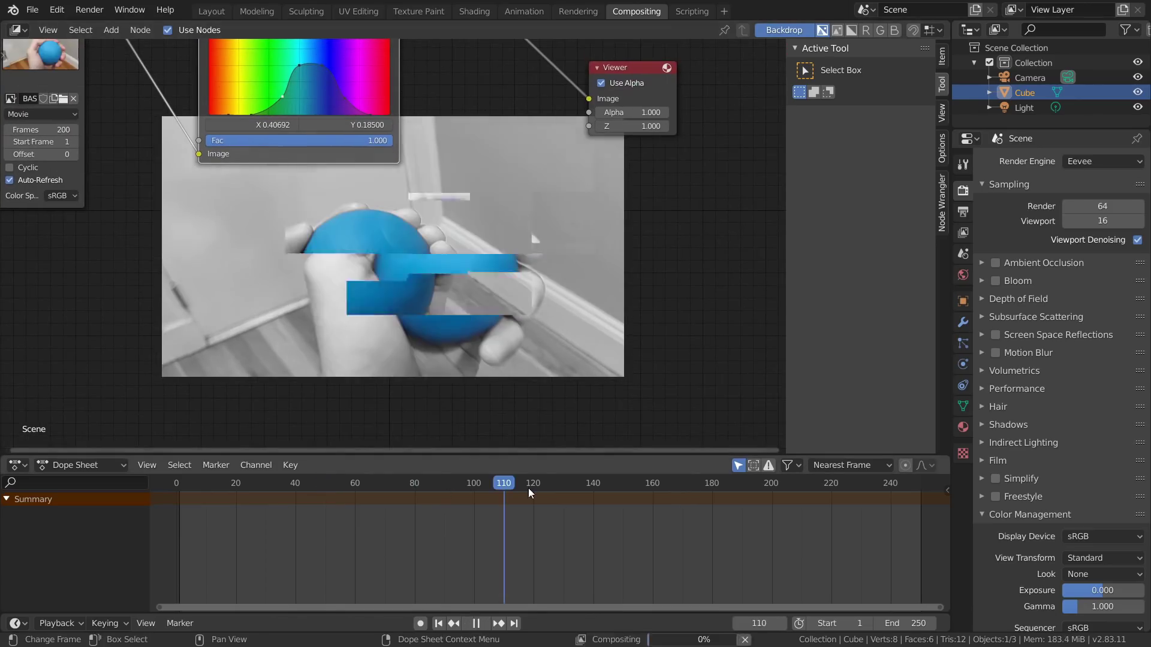
click(377, 481)
drag(375, 479, 298, 480)
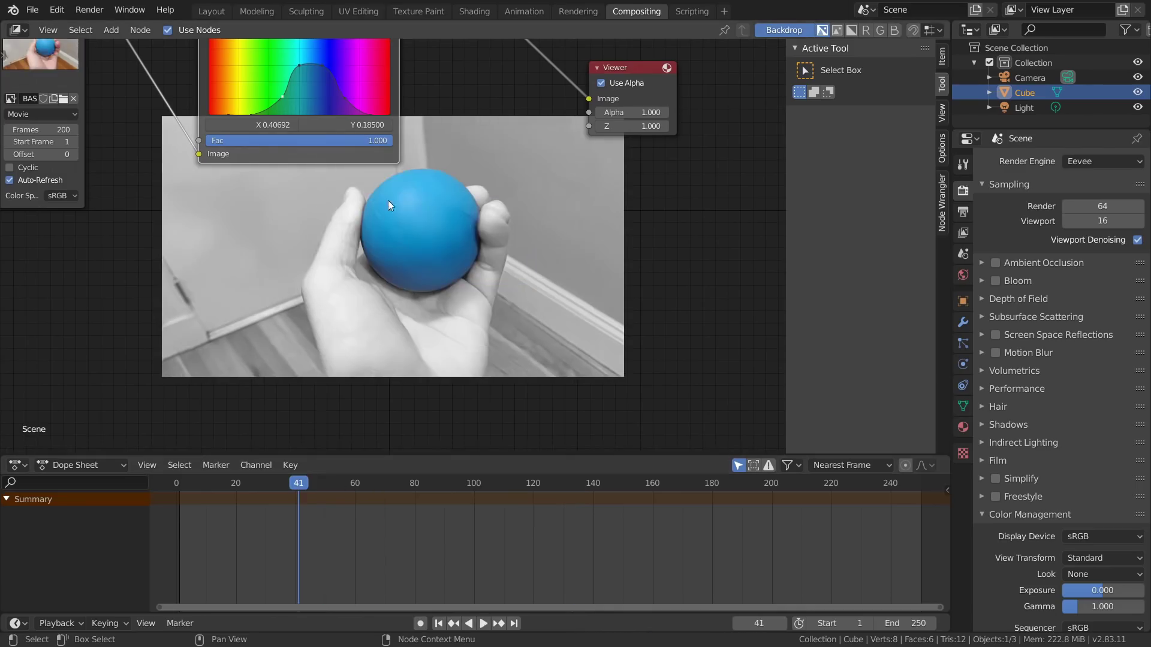
- Try boosting the ball's saturation by raising the cyan point near the maximum and the blue point to Y 1.0, and undo the boost
middle_drag(393, 190, 404, 271)
scroll(464, 217, up, 2)
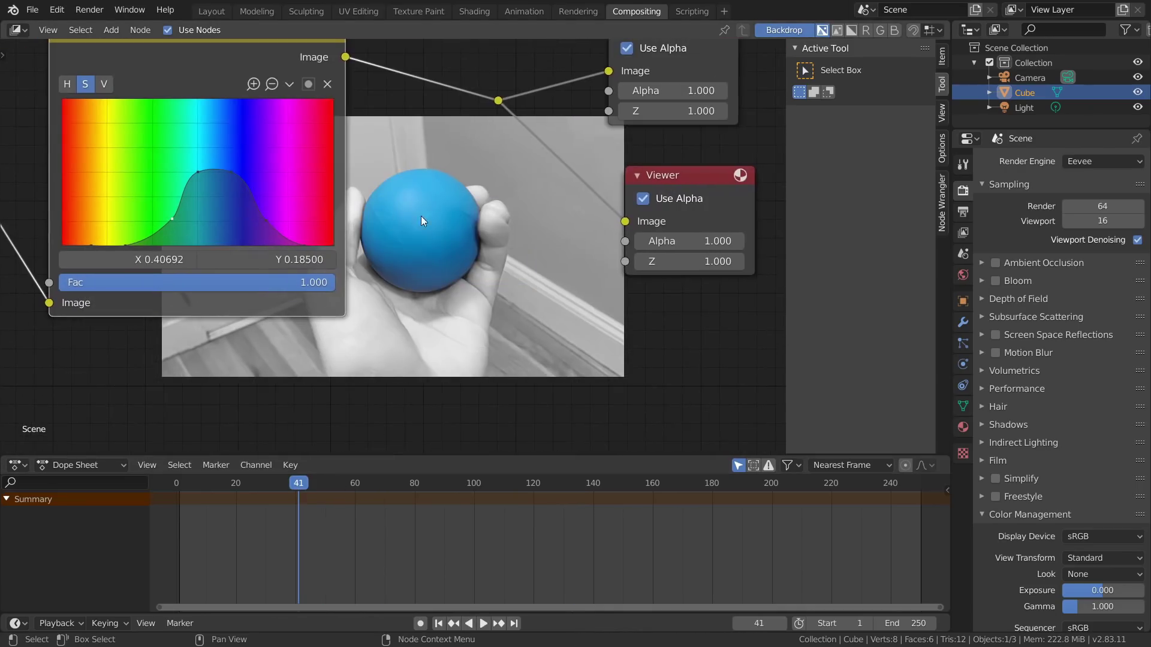
drag(202, 172, 210, 104)
drag(232, 171, 238, 99)
key(v)
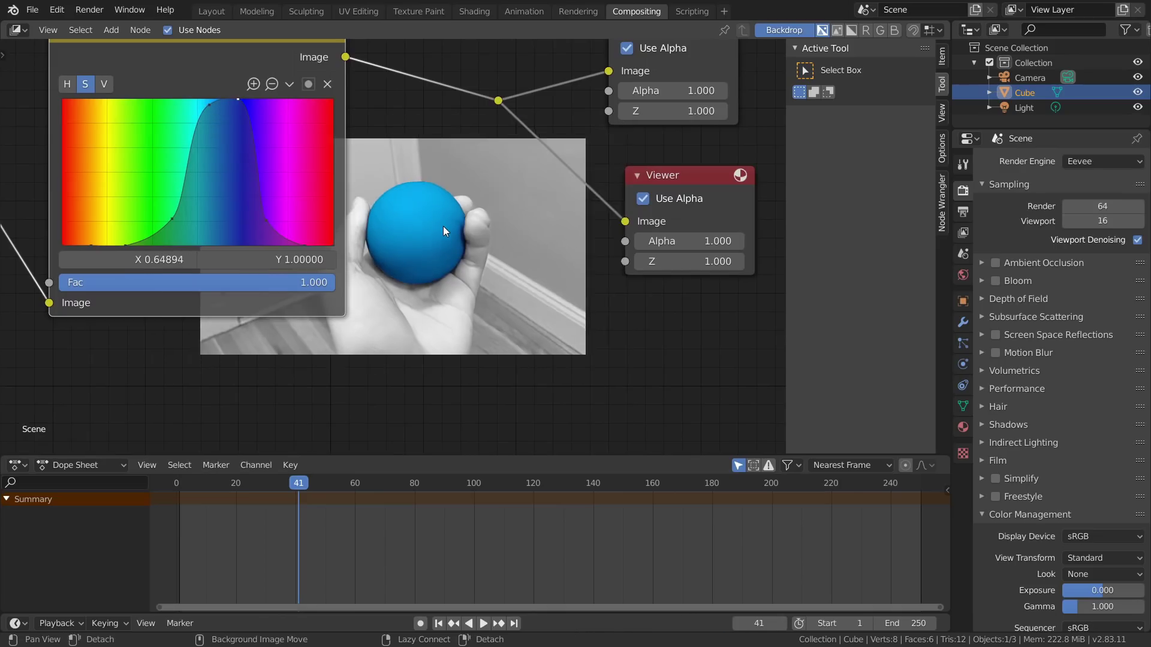
key(alt+v)
key(alt+v)
key(alt+v)
middle_drag(444, 223, 430, 130)
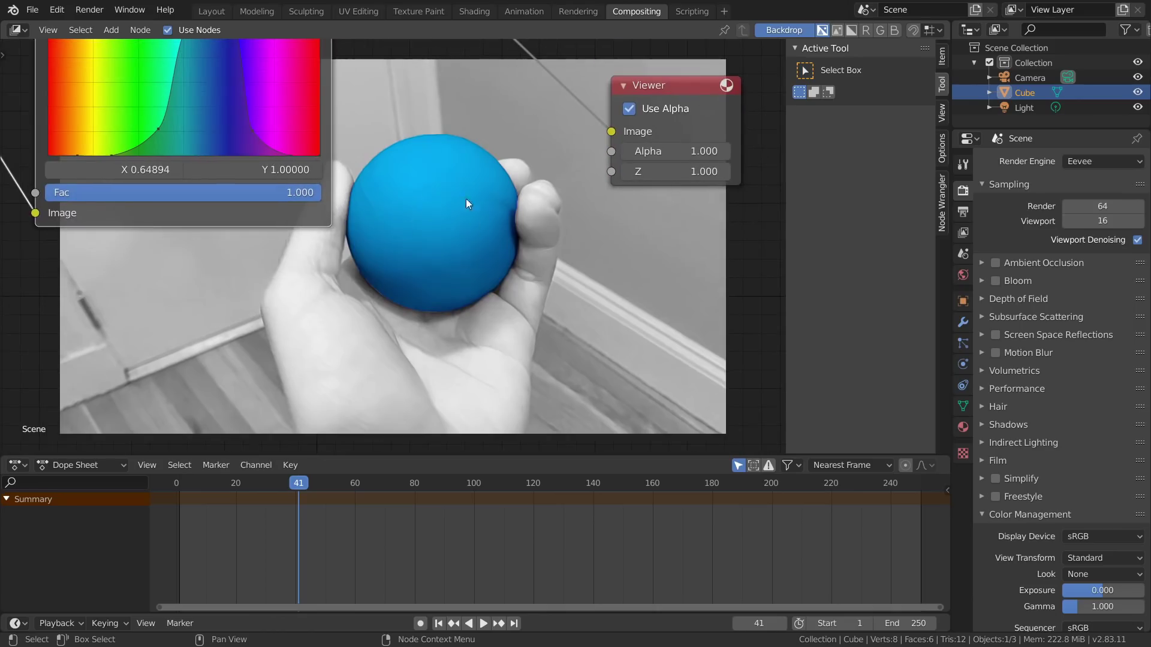
middle_drag(458, 199, 456, 214)
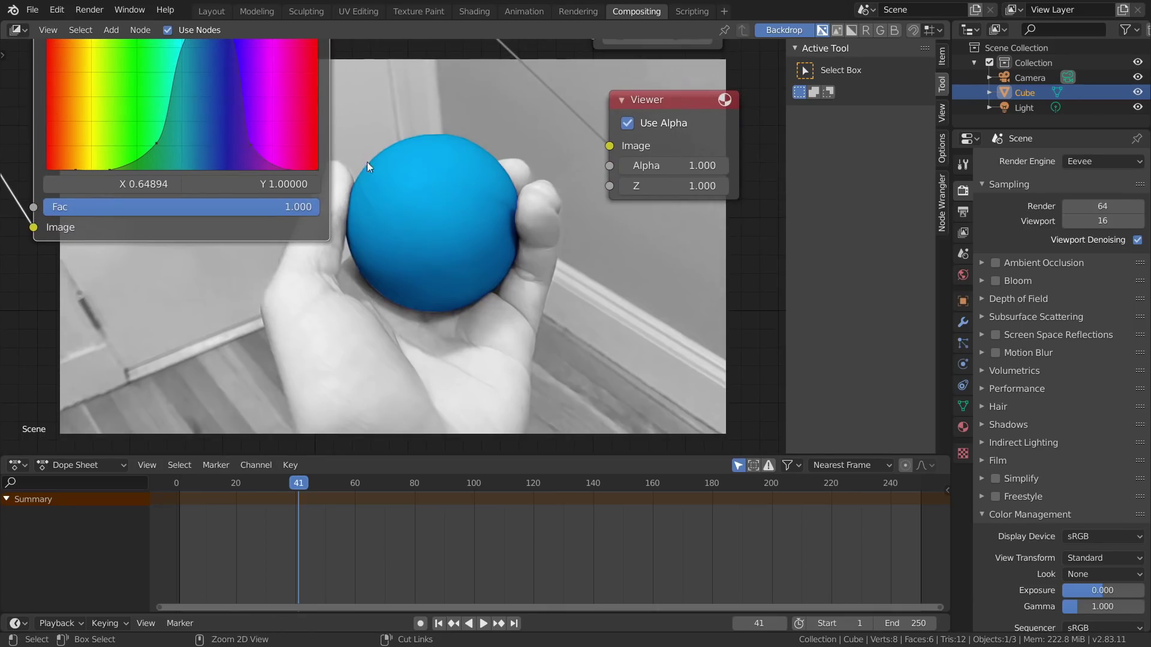
key(ctrl+z)
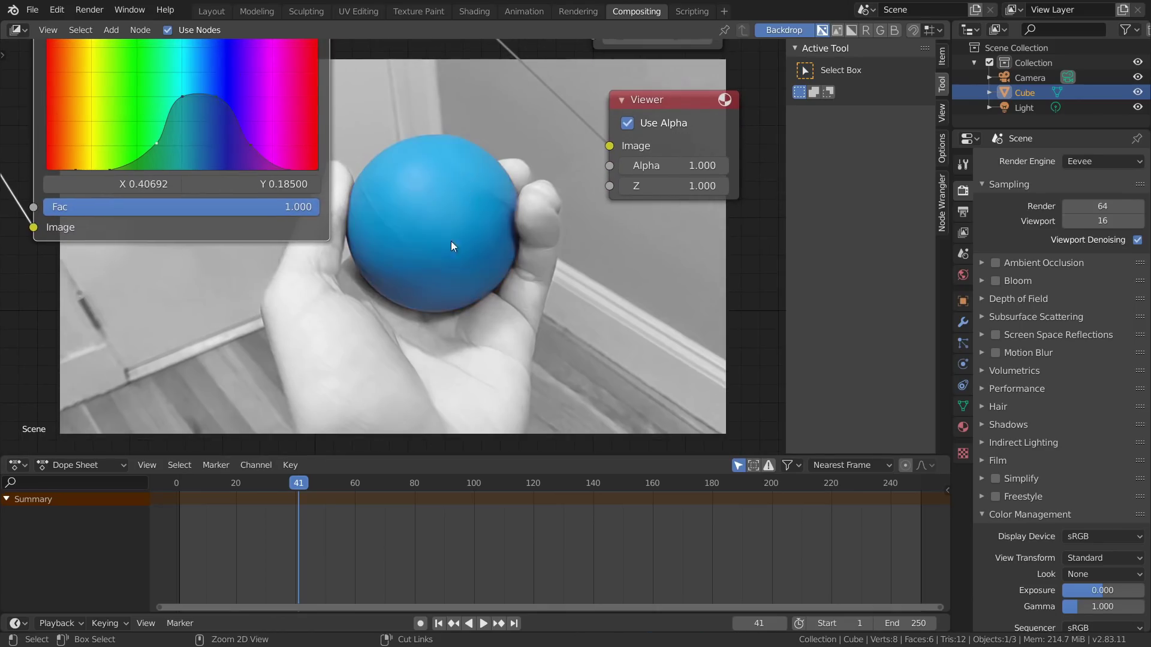
- Set the current frame to 57, move the Hue Correct node up between the footage and output nodes, and select the footage node
click(347, 485)
scroll(447, 224, down, 3)
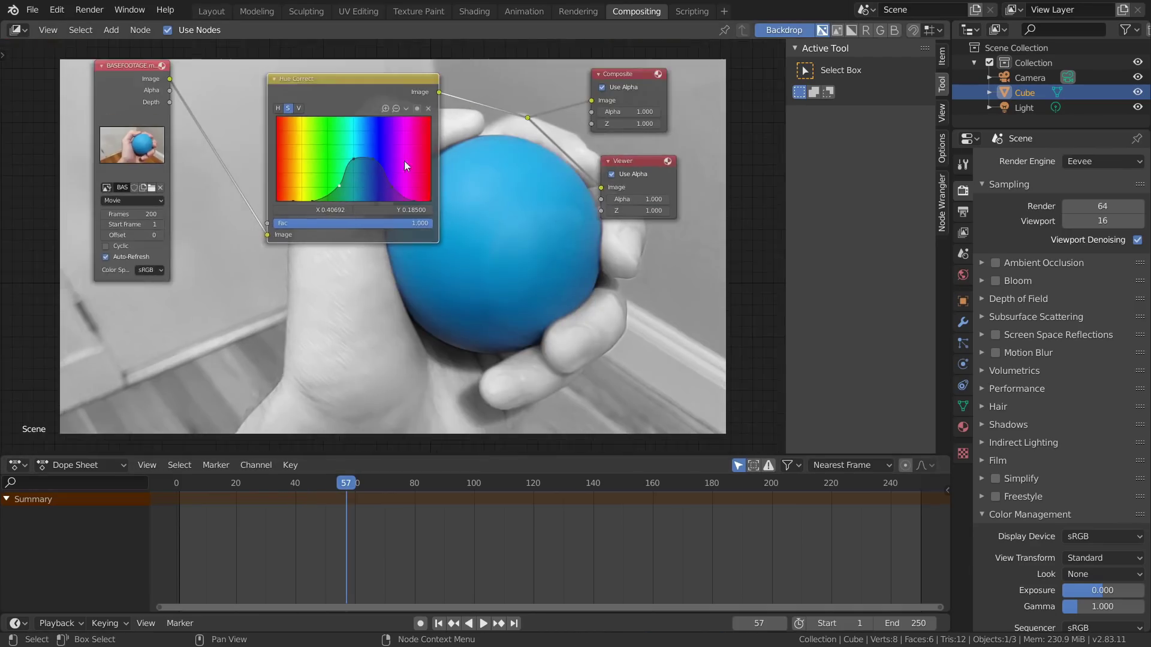
middle_drag(390, 120, 426, 203)
drag(405, 179, 367, 105)
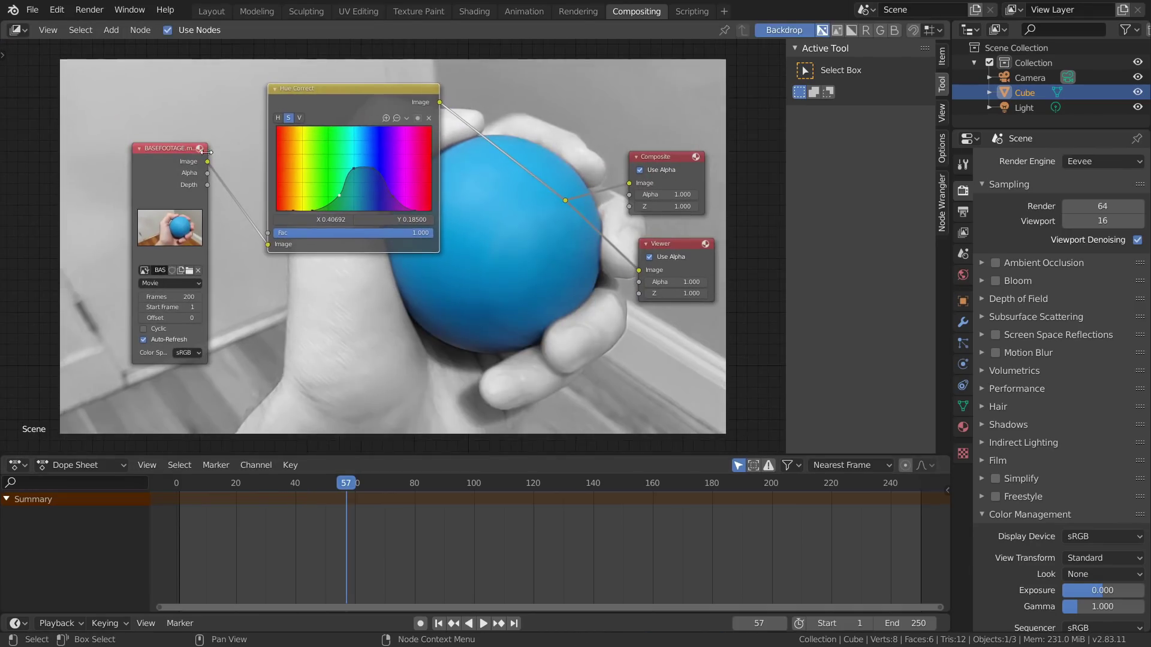
click(191, 166)
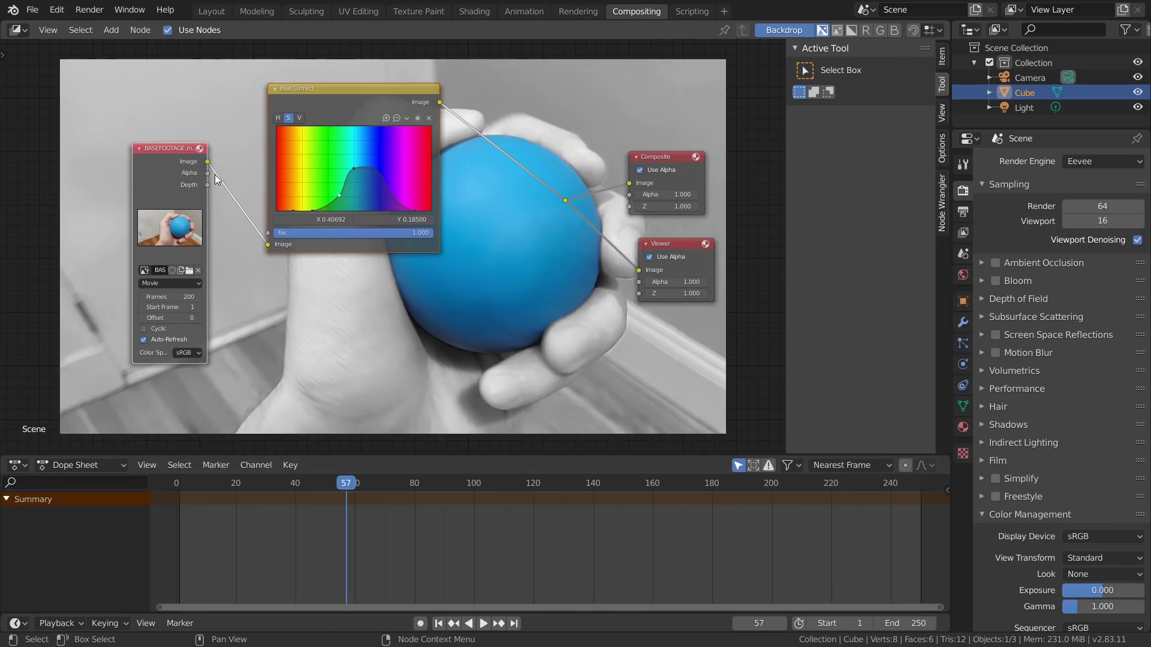
- Try blending the original footage with the Hue Correct result through a Mix node set to Fac 0.153
ctrl+shift+right_drag(210, 175, 371, 150)
scroll(533, 166, up, 1)
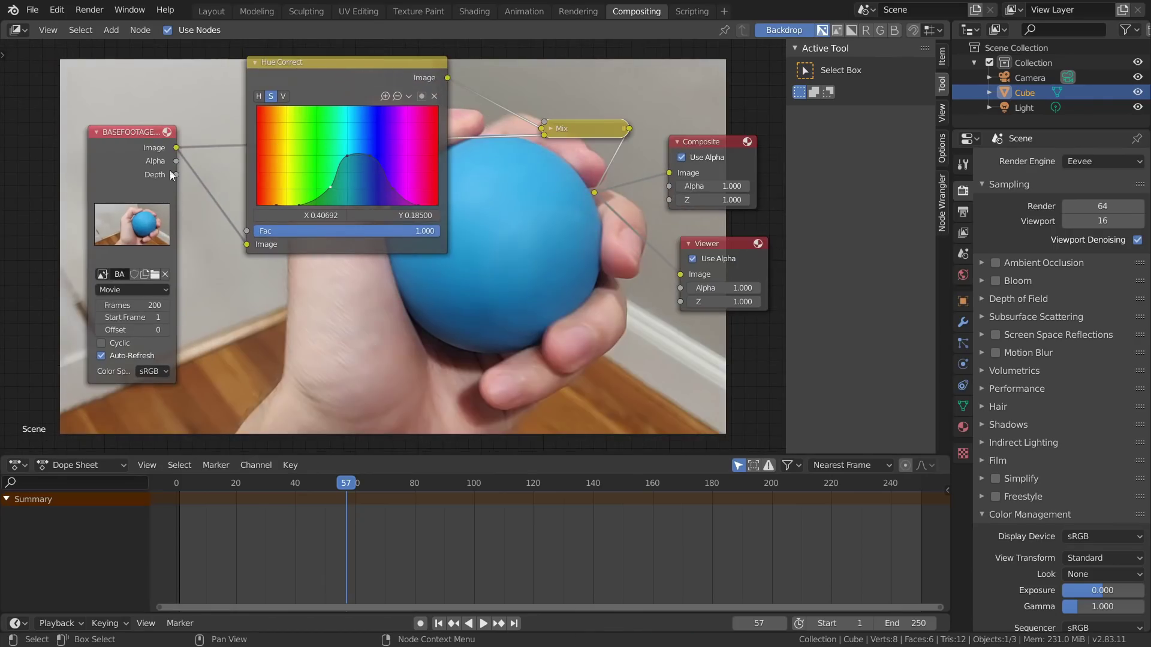
drag(574, 134, 493, 326)
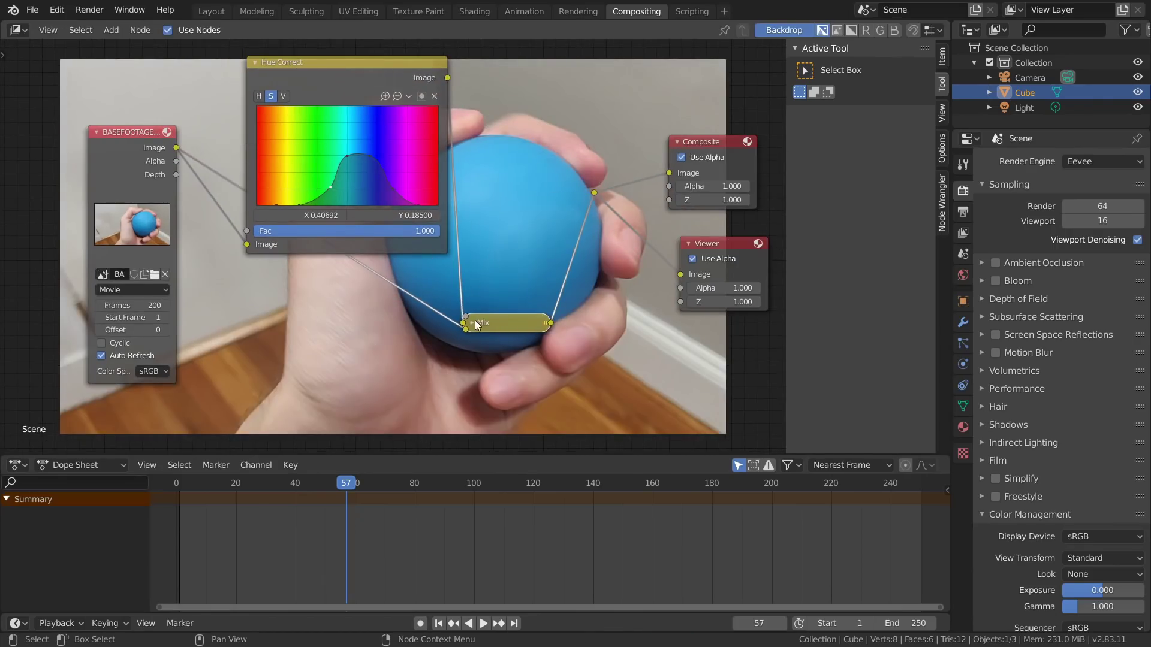
click(472, 321)
middle_drag(485, 291, 358, 17)
scroll(427, 113, up, 3)
middle_drag(428, 99, 397, 162)
drag(282, 168, 250, 169)
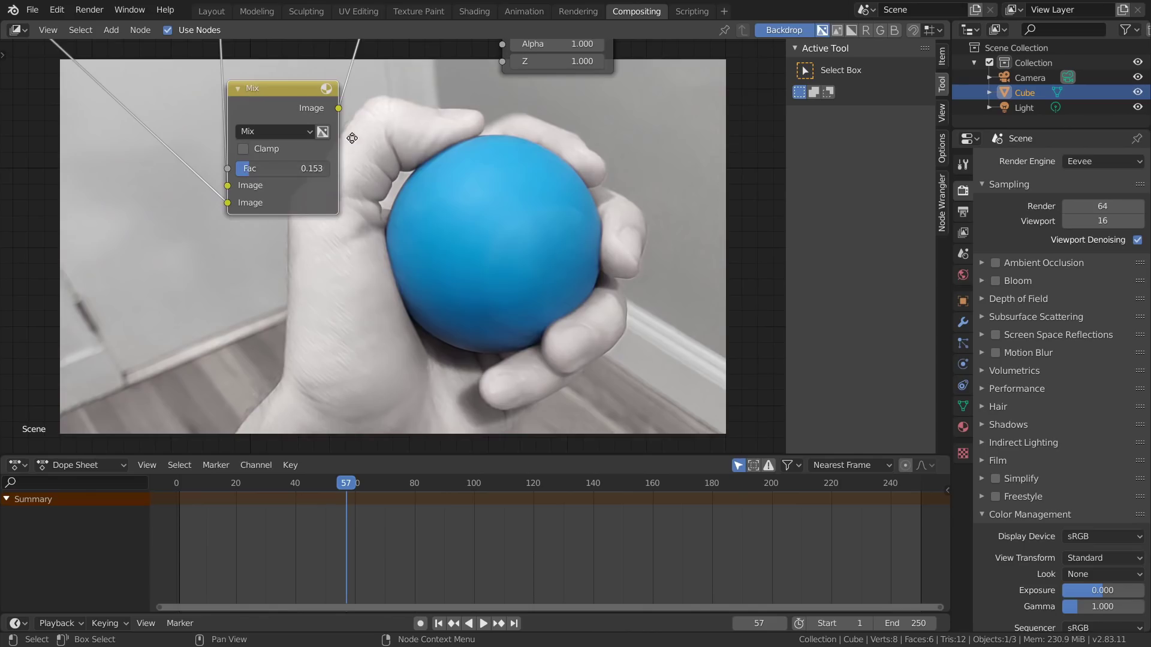
- Delete the Mix node while keeping the Hue Correct output connected to the Composite and Viewer nodes
middle_drag(354, 139, 458, 292)
drag(392, 240, 400, 125)
key(ctrl+x)
- Shrink the backdrop and spread the nodes out by moving Hue Correct up and the footage node to the left
mouse_move(400, 124)
middle_down()
mouse_move(408, 171)
mouse_move(451, 230)
mouse_move(401, 121)
middle_up()
key(v)
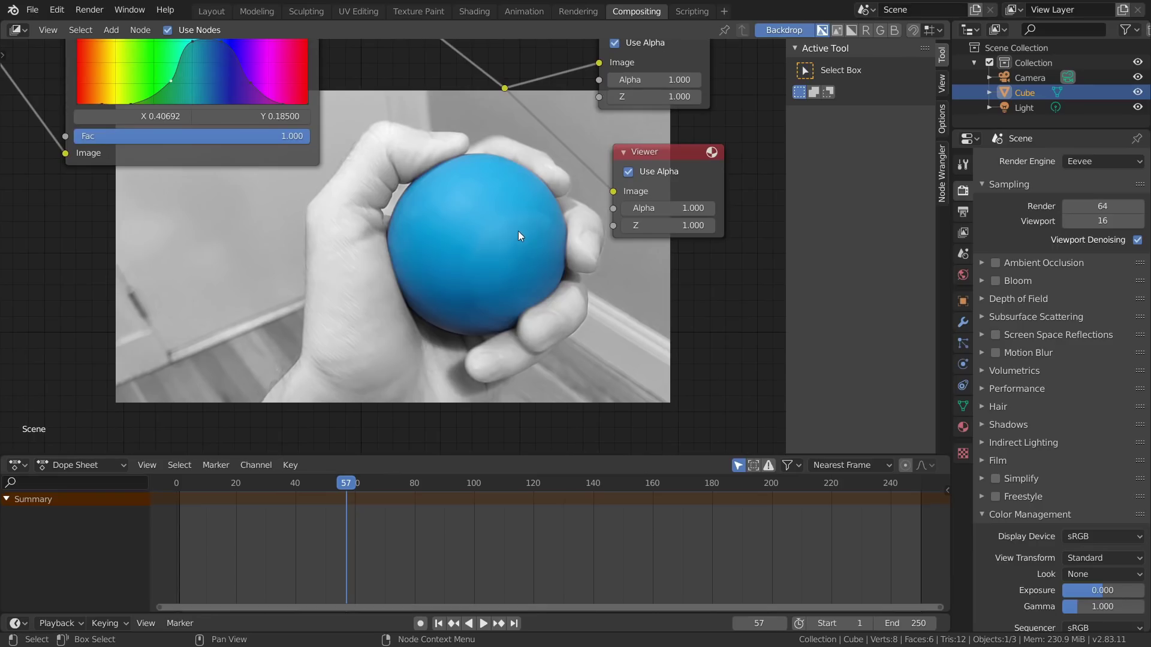
middle_drag(362, 287, 356, 175)
middle_drag(385, 116, 447, 116)
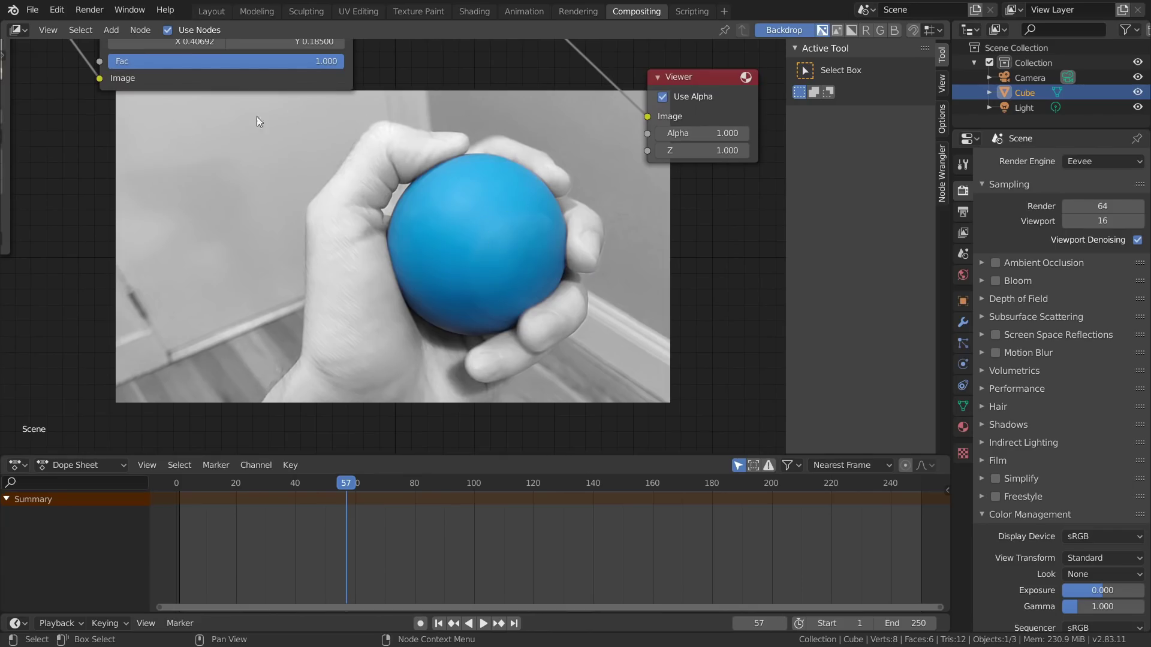
middle_drag(333, 122, 466, 228)
scroll(480, 181, down, 3)
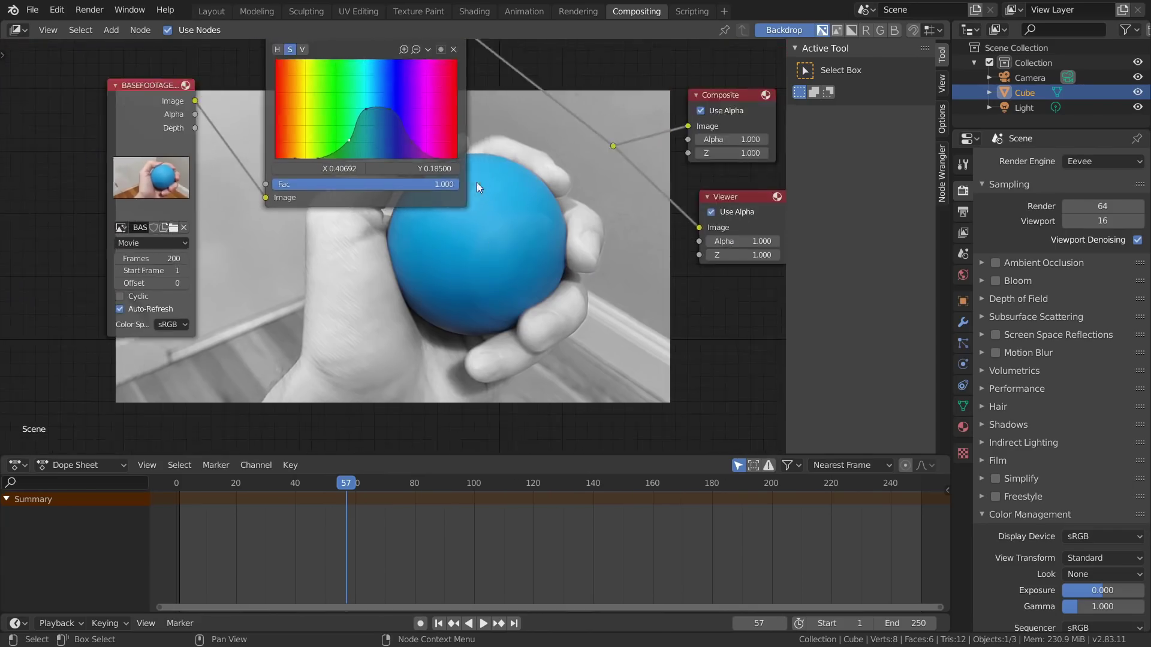
middle_drag(483, 151, 484, 234)
drag(390, 98, 375, 58)
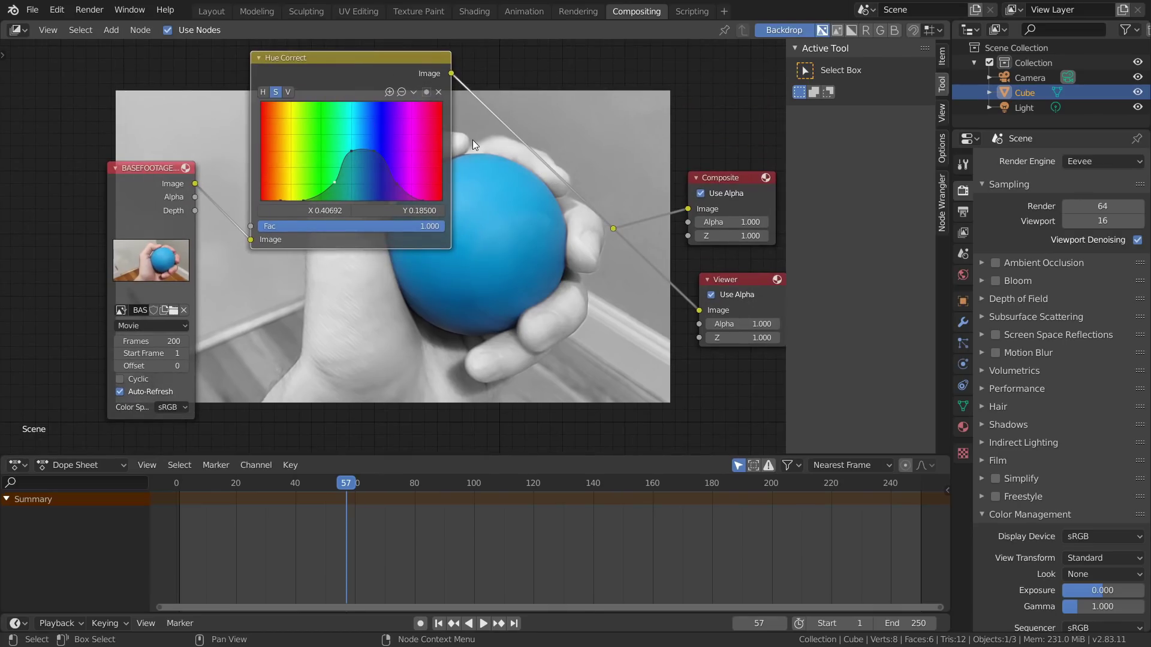
middle_drag(470, 140, 372, 142)
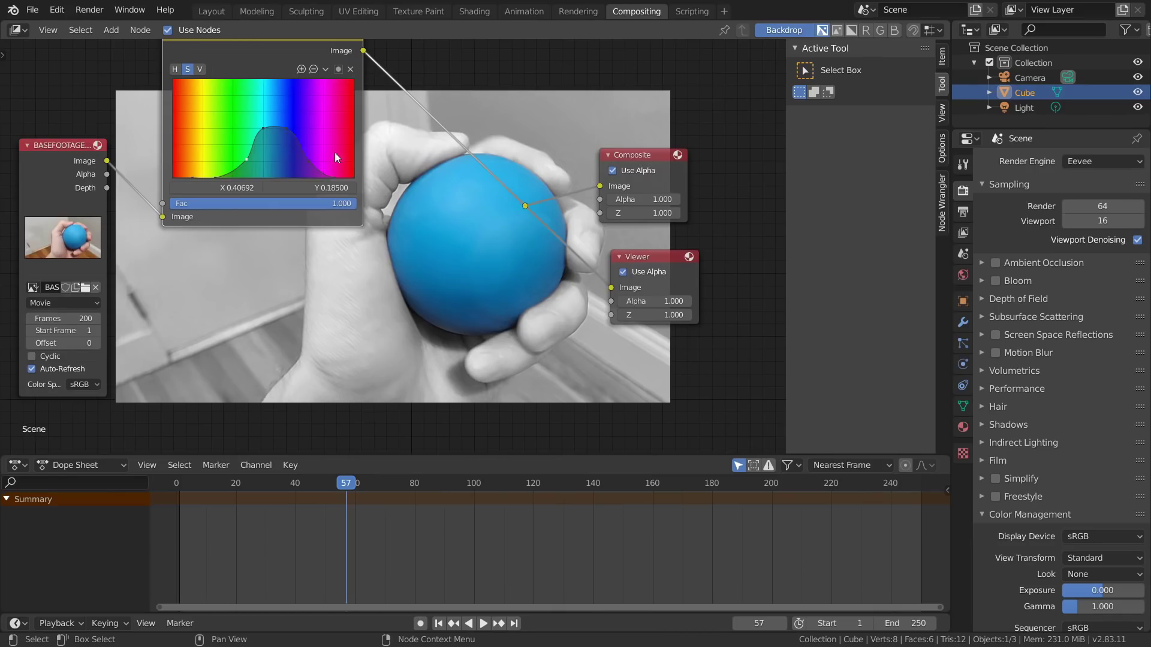
middle_drag(461, 255, 448, 145)
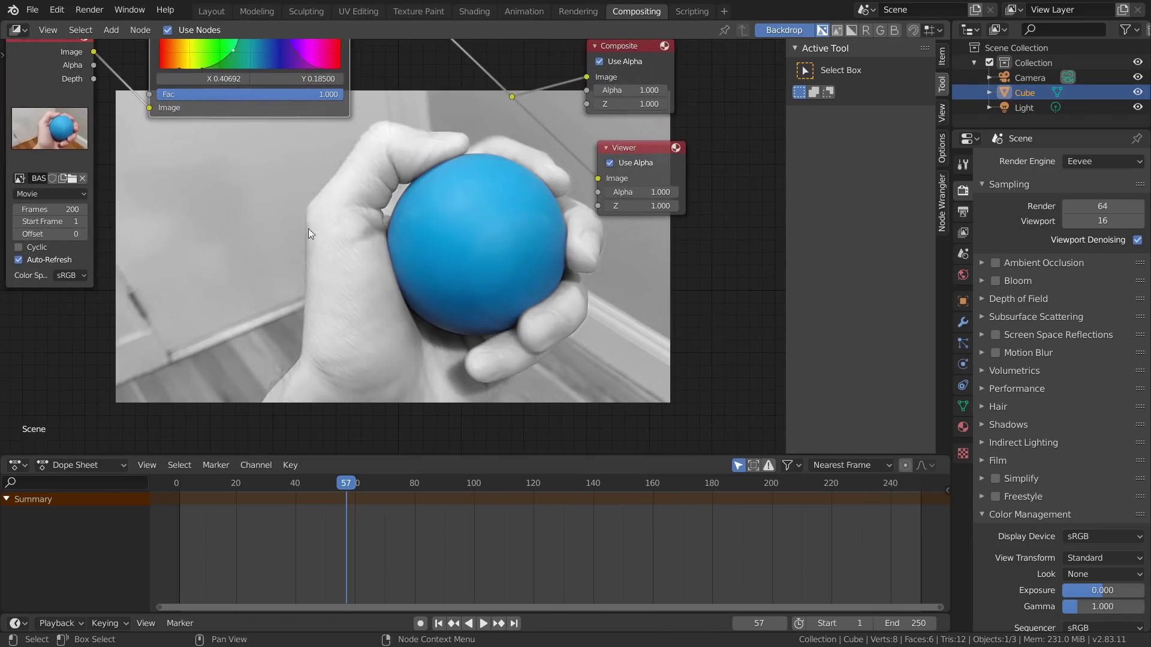
middle_drag(376, 276, 444, 344)
drag(105, 114, 36, 145)
- Add a Hue Saturation Value node below Hue Correct and feed the footage image into it
key(shift+a)
click(130, 104)
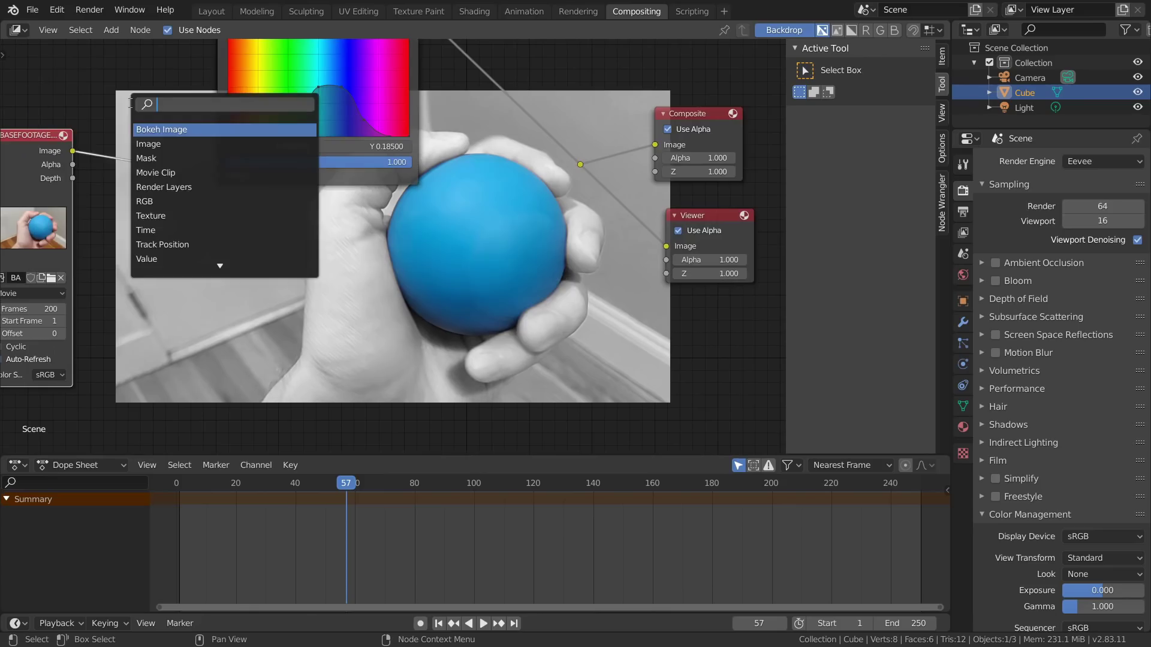
text(hue)
click(176, 144)
click(231, 225)
alt+right_drag(230, 221, 234, 222)
drag(259, 215, 277, 214)
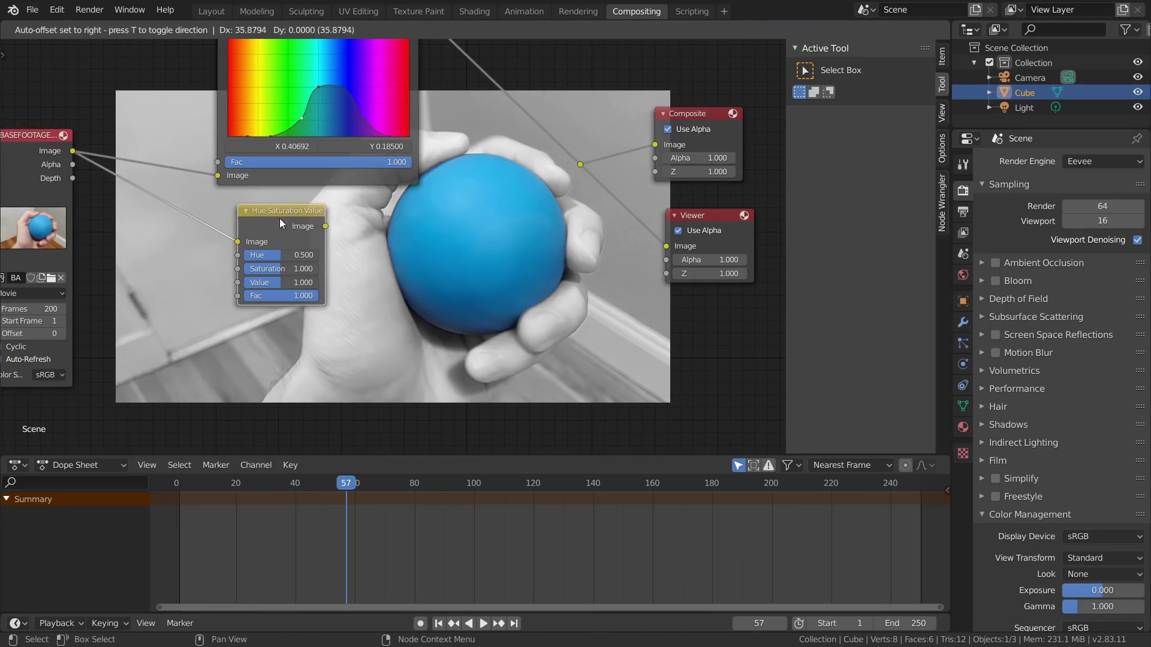
- Preview the Hue Saturation Value node in the Viewer and set its Saturation to 0 for a fully black-and-white version
ctrl+shift+click(285, 215)
middle_drag(369, 188, 338, 110)
middle_drag(131, 112, 313, 130)
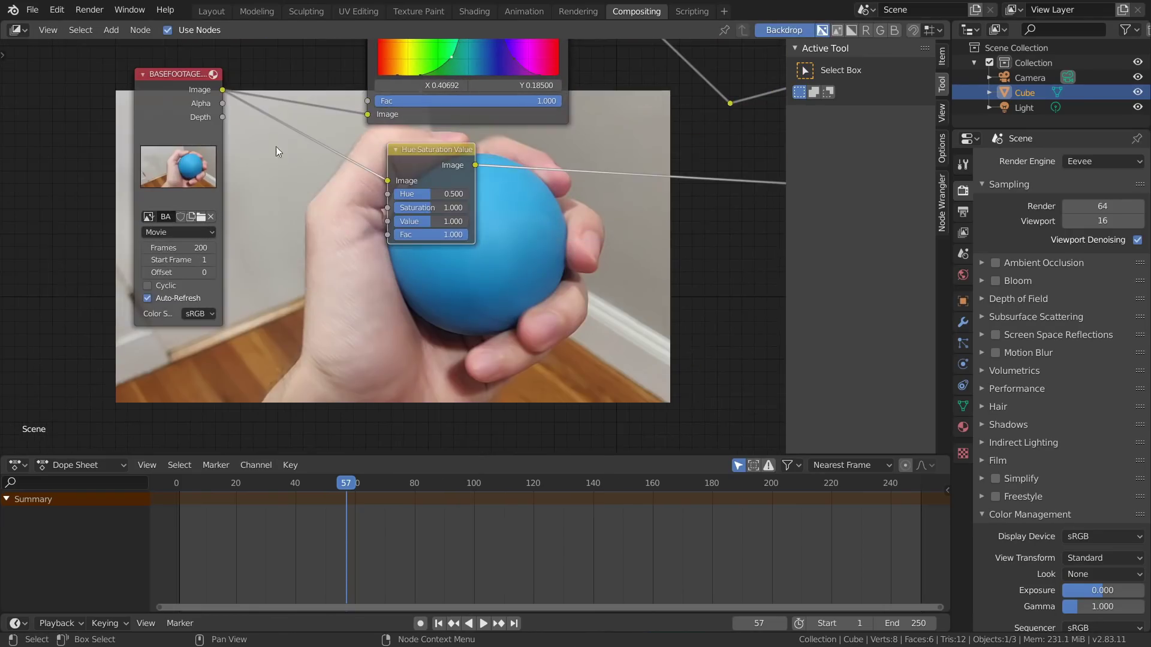
drag(433, 150, 451, 151)
middle_drag(398, 167, 301, 189)
scroll(333, 207, up, 2)
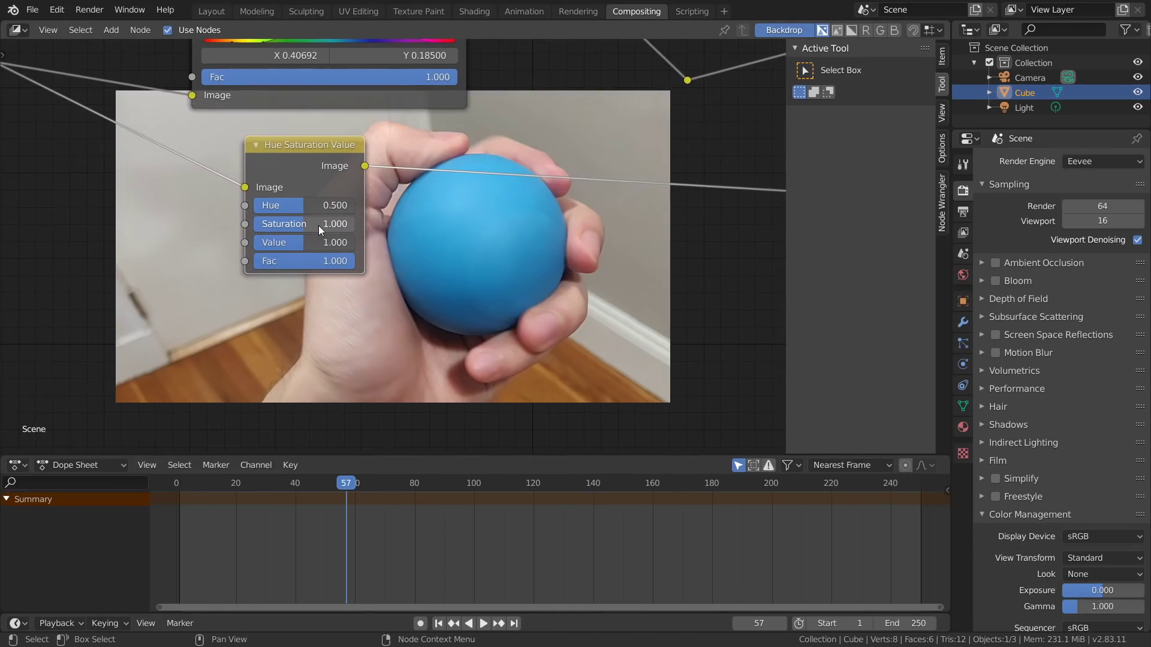
drag(305, 224, 254, 223)
scroll(383, 198, down, 3)
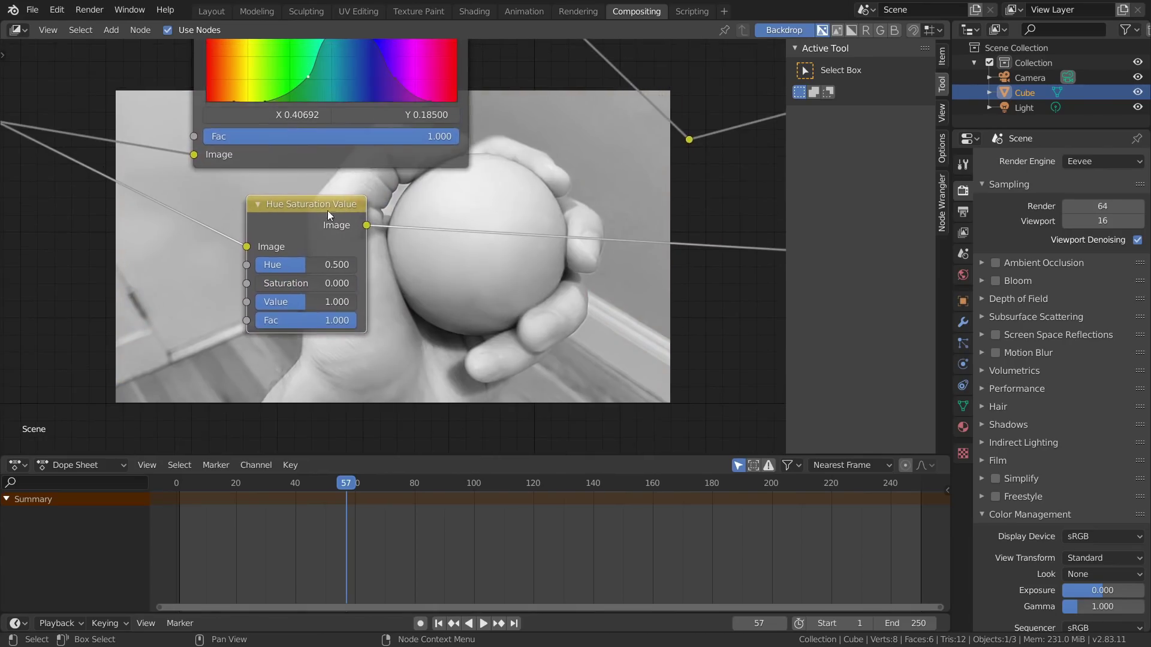
- Preview the Hue Correct output in the Viewer to examine the remaining color around the ball
middle_drag(452, 124, 389, 215)
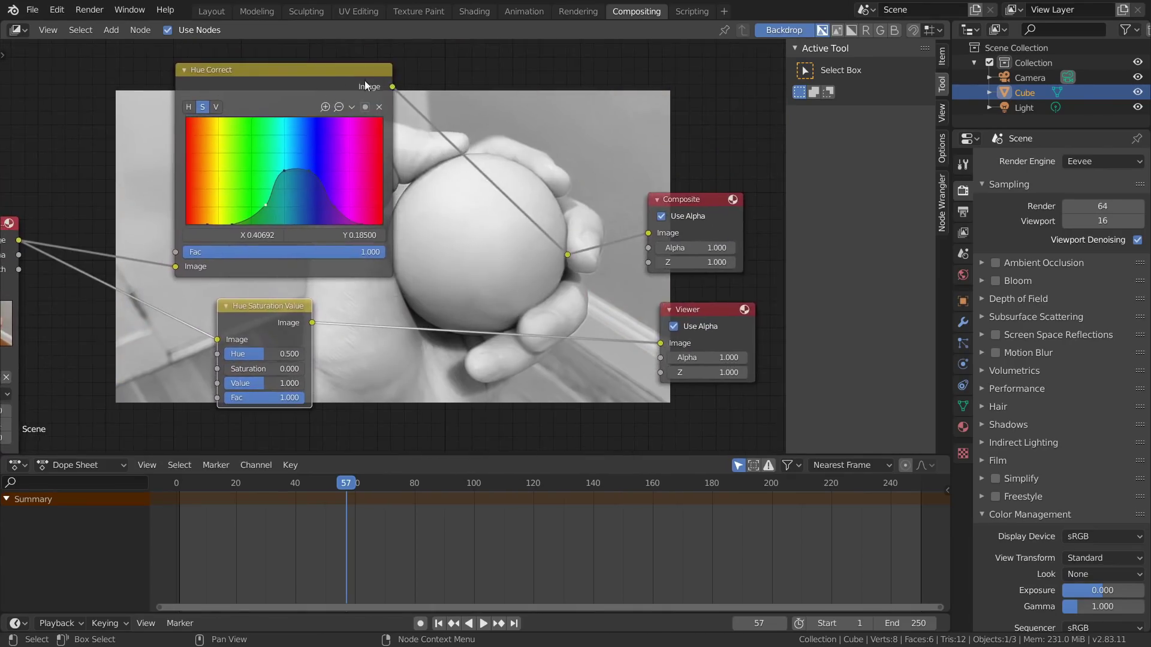
middle_drag(374, 76, 340, 59)
ctrl+shift+click(305, 49)
shift+scroll(501, 162, down, 3)
ctrl+scroll(502, 167, right, 1)
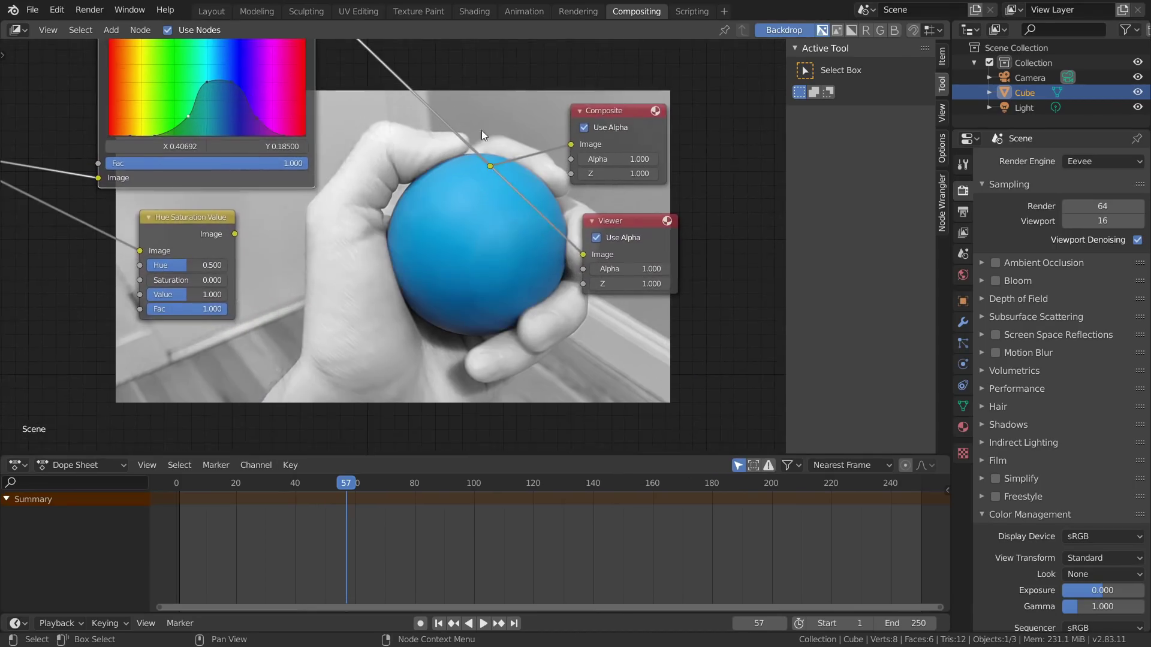
shift+scroll(481, 242, down, 3)
ctrl+scroll(467, 222, right, 1)
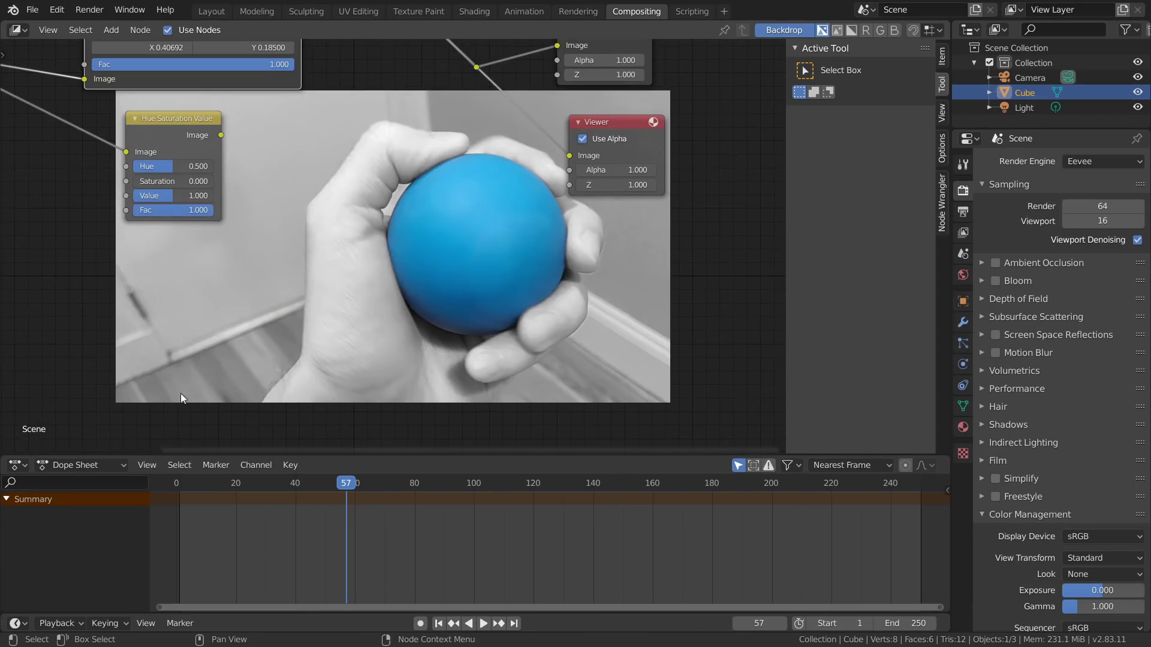
- Preview the Hue Saturation Value output in the Viewer again and move that node right, beneath Hue Correct
middle_drag(151, 55, 298, 196)
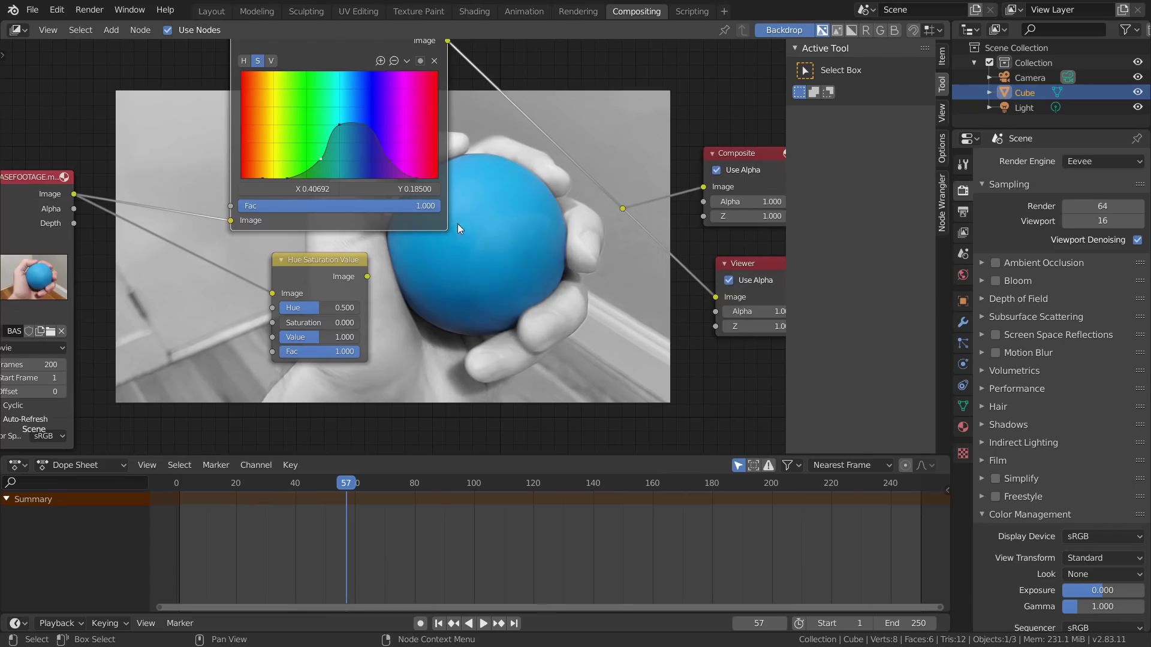
middle_drag(478, 205, 537, 272)
ctrl+shift+click(204, 261)
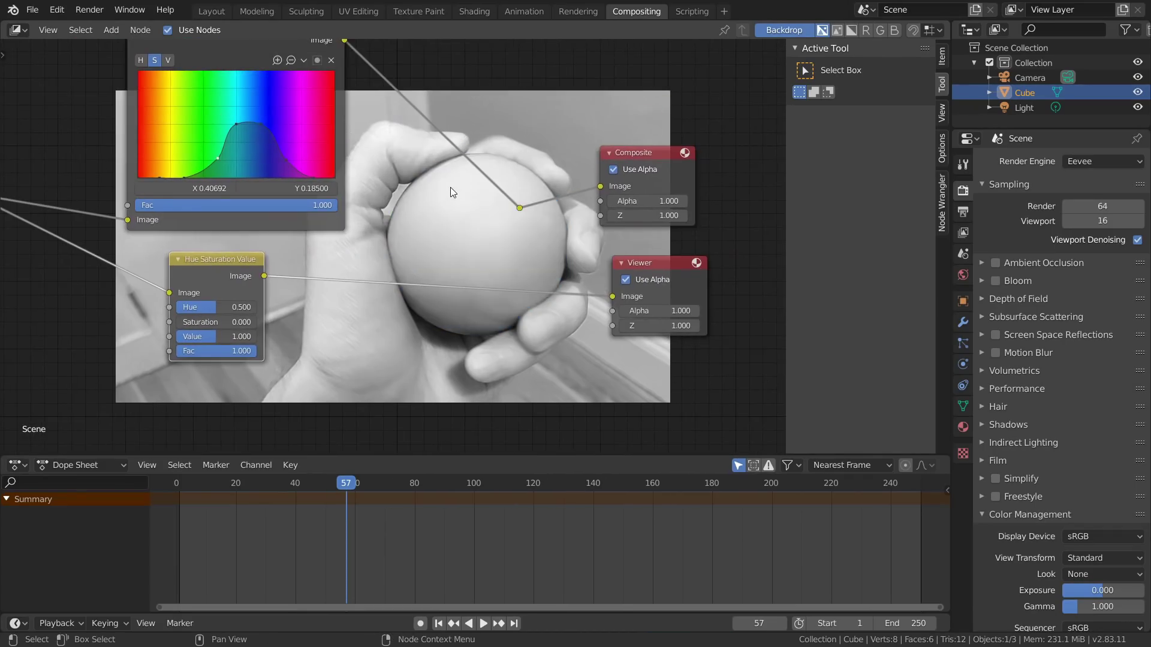
drag(208, 262, 270, 251)
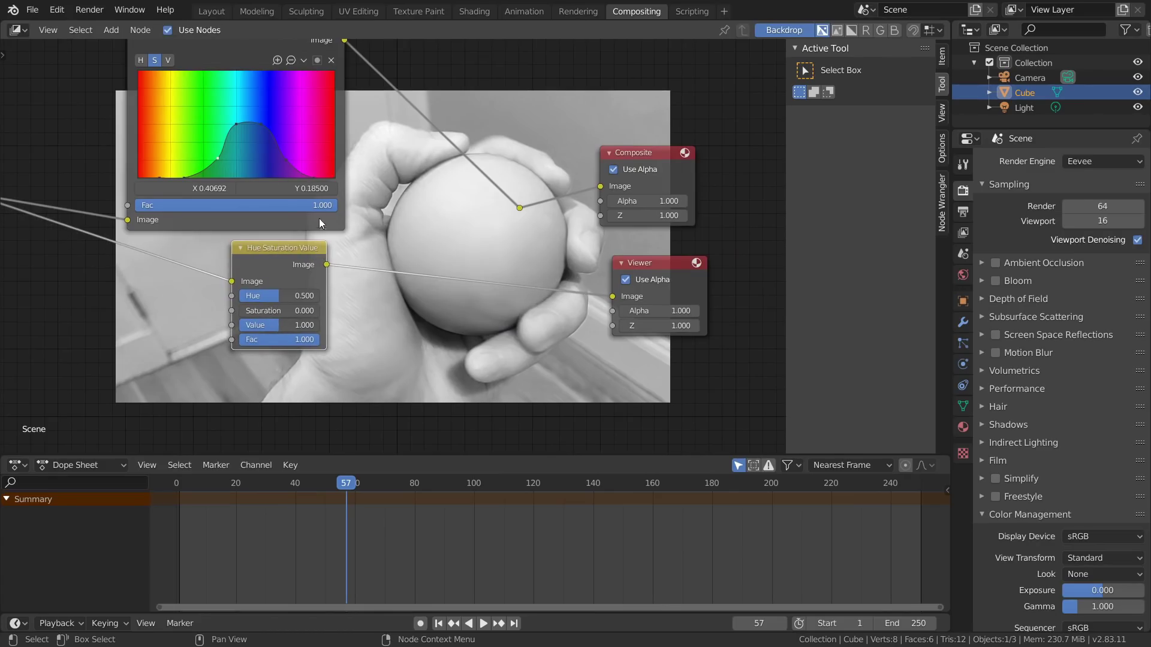
- Add an Alpha Over node before the outputs, combining Hue Correct as the first image and Hue Saturation Value as the second
key(shift+a)
click(398, 158)
text(alph)
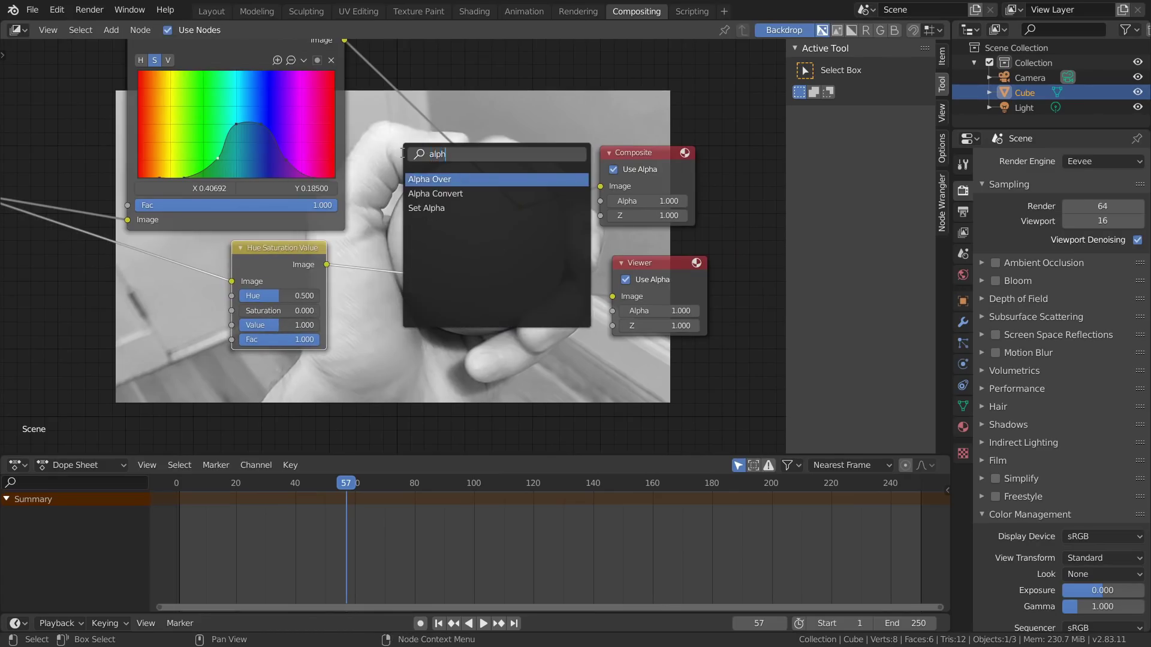
key(Return)
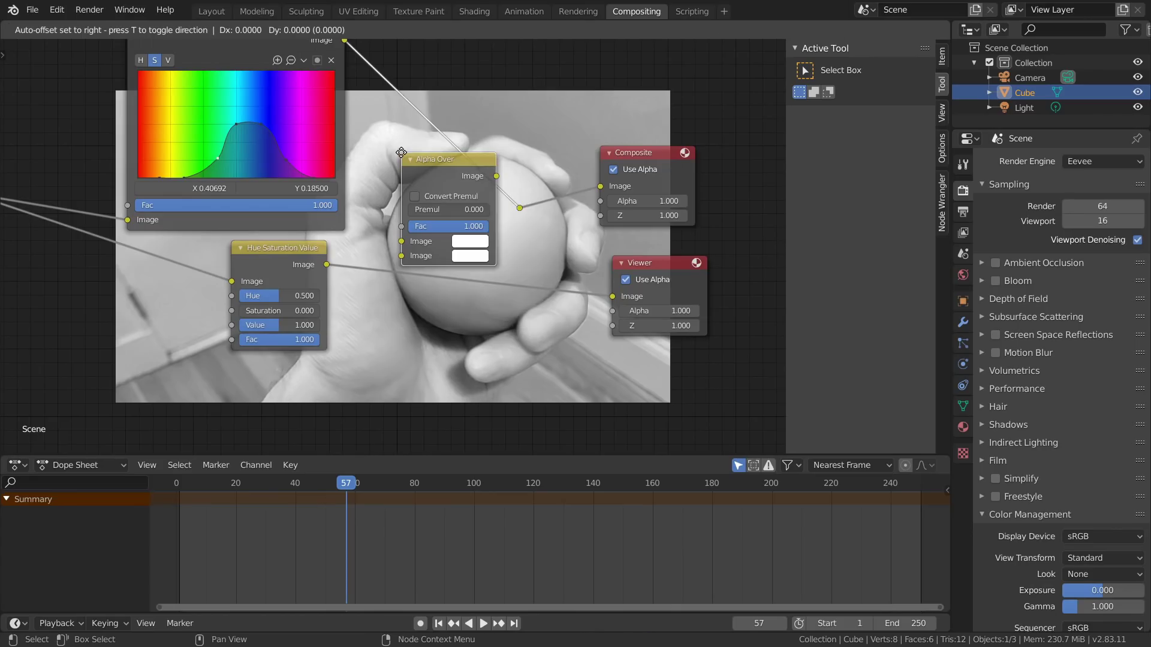
click(401, 152)
drag(327, 263, 422, 260)
scroll(290, 246, down, 2)
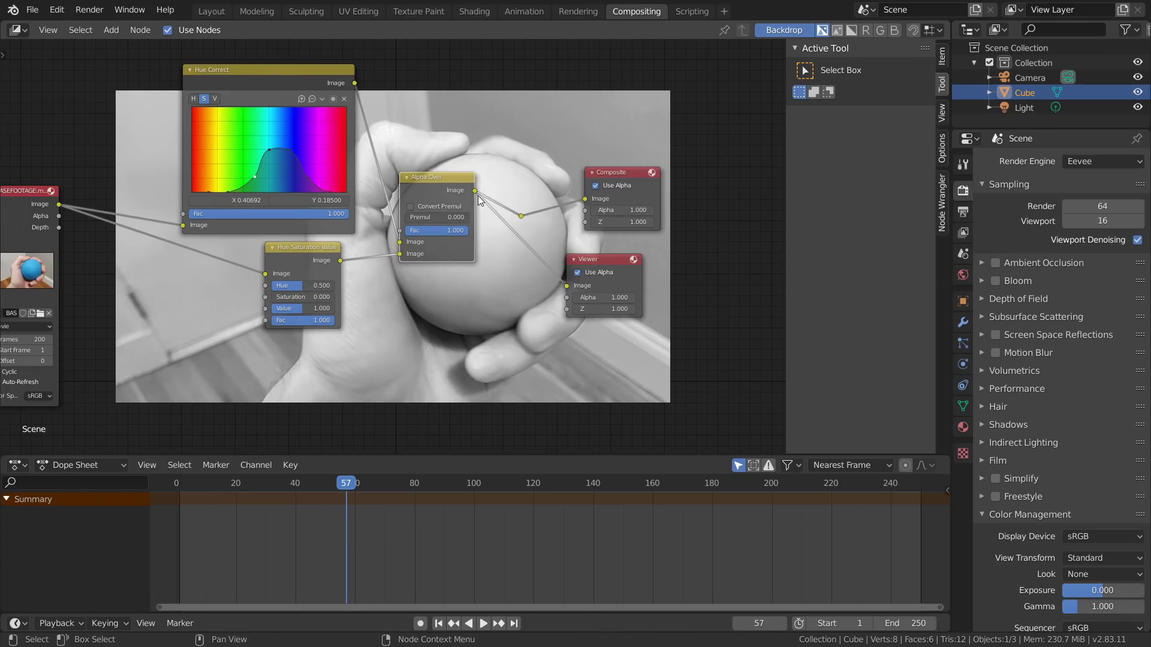
scroll(477, 197, up, 2)
middle_drag(523, 204, 523, 181)
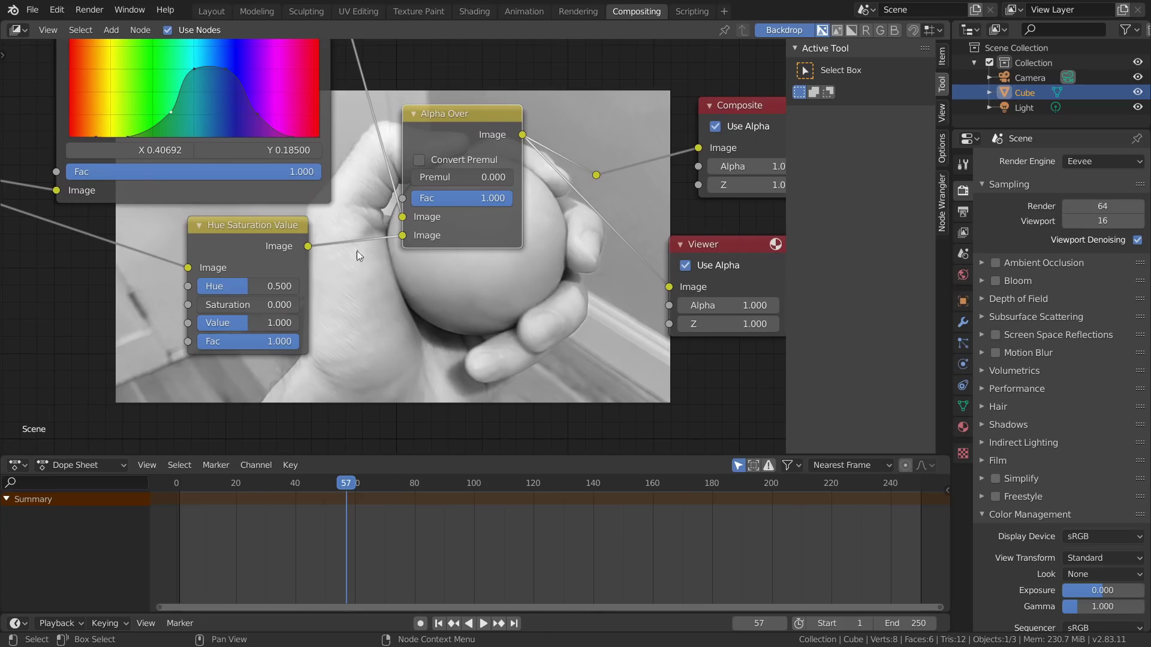
- Swap the Alpha Over node's two image inputs so Hue Correct is on top, and move the node up and right
middle_drag(442, 201, 422, 155)
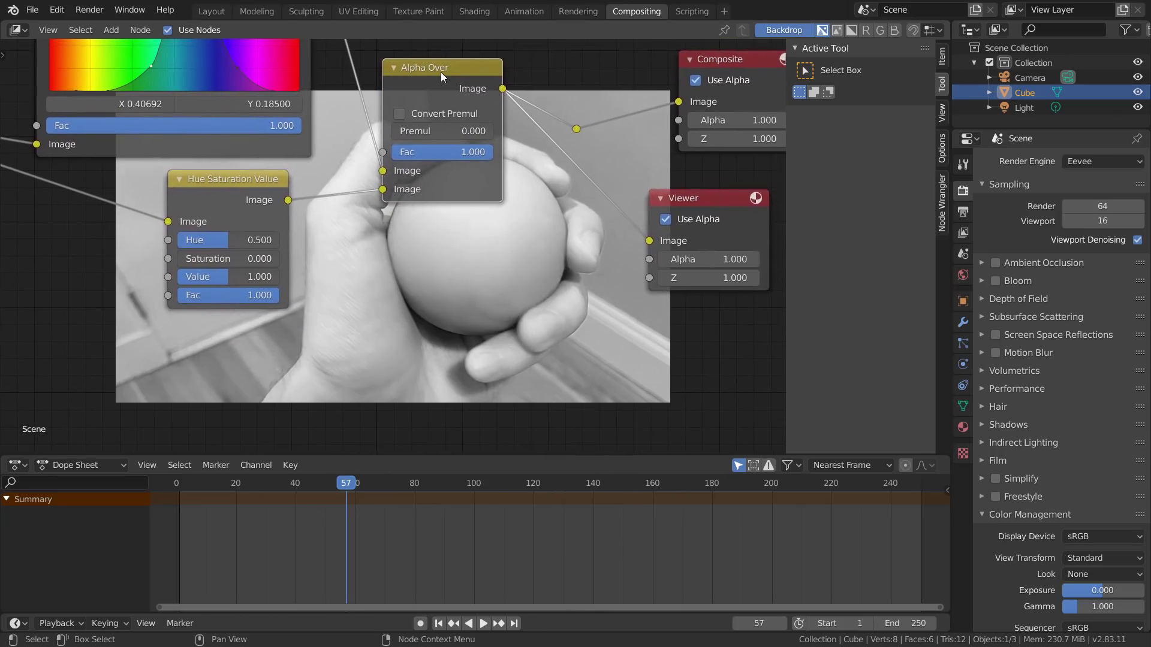
key(alt+s)
middle_drag(312, 78, 344, 170)
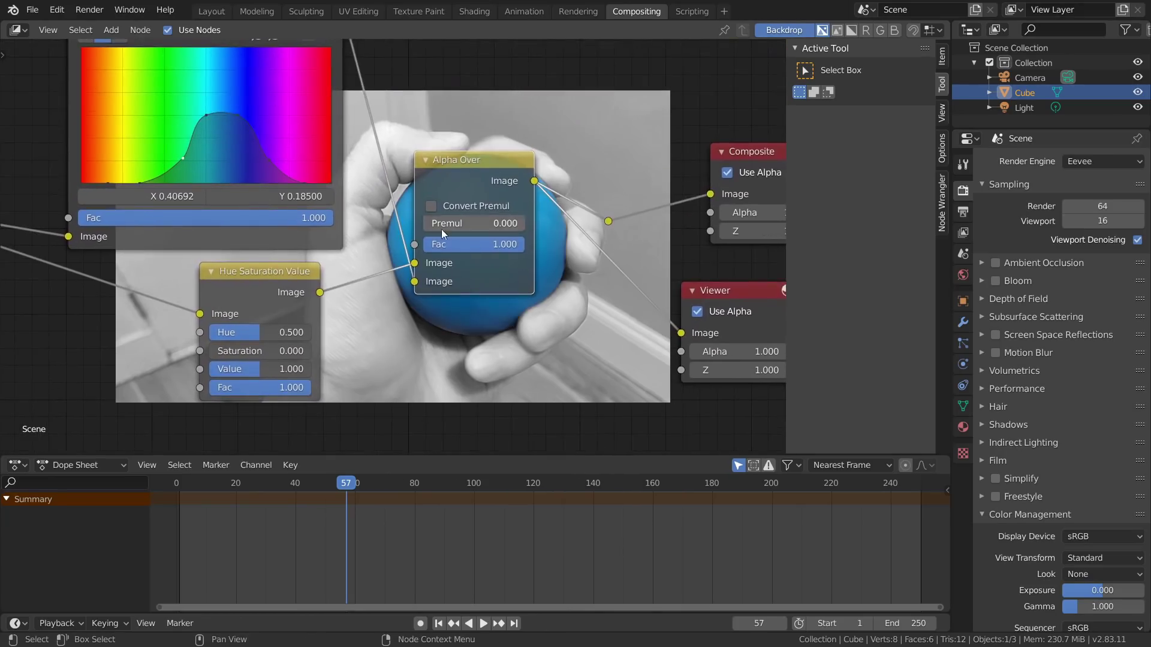
middle_drag(436, 226, 374, 178)
drag(374, 179, 472, 104)
middle_drag(472, 104, 503, 266)
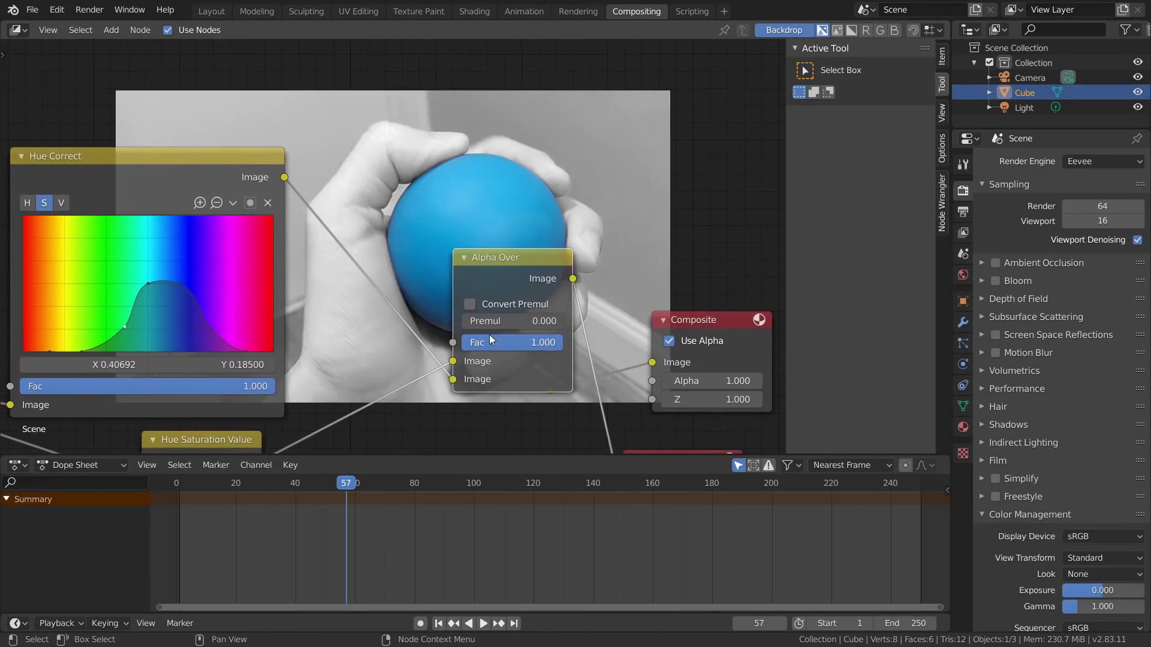
- Add a Box Mask node above Hue Correct and connect its Mask output to the Alpha Over node's Fac
middle_drag(490, 339, 515, 445)
key(shift+a)
click(323, 156)
text(box)
click(331, 182)
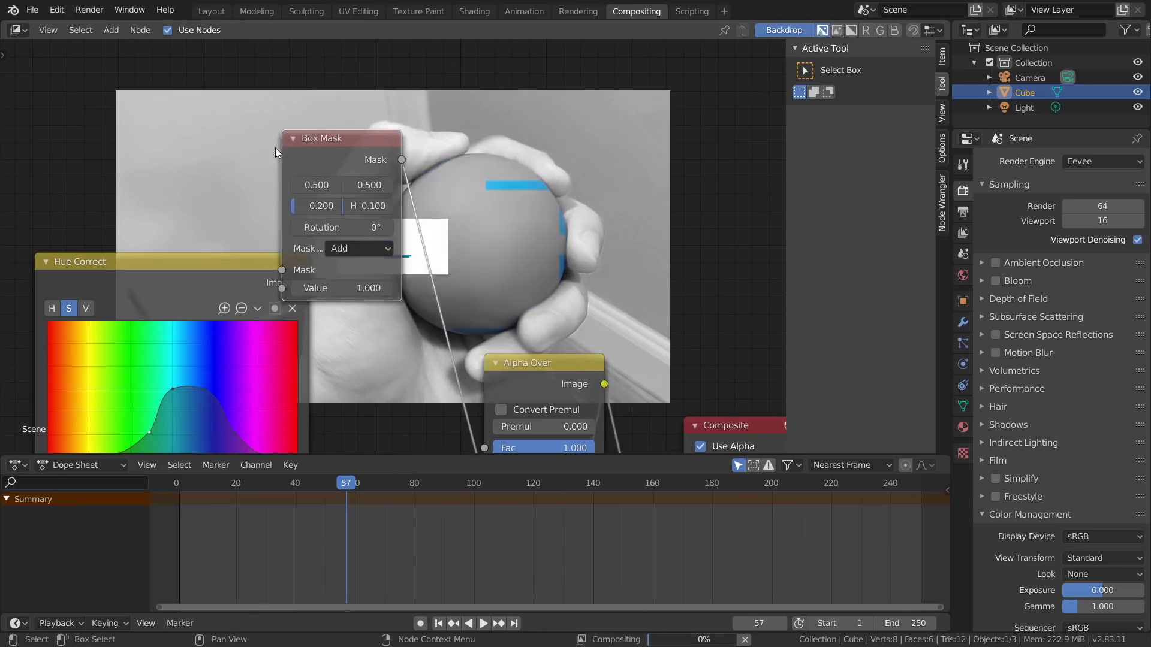
click(369, 169)
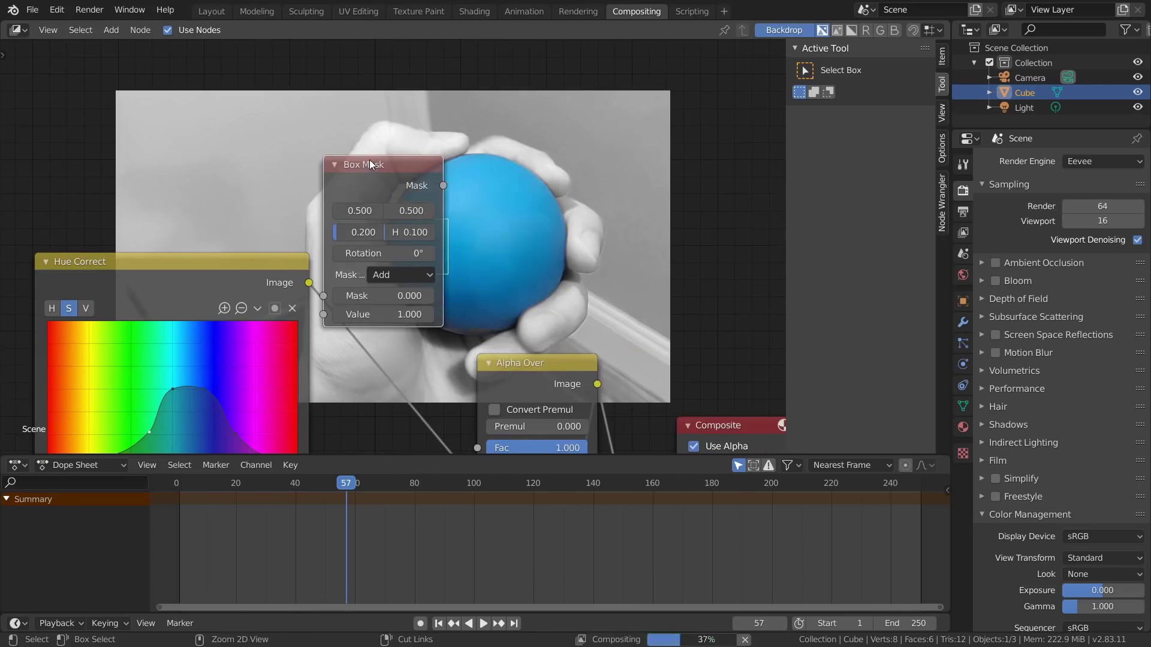
key(g)
click(262, 102)
scroll(269, 157, down, 2)
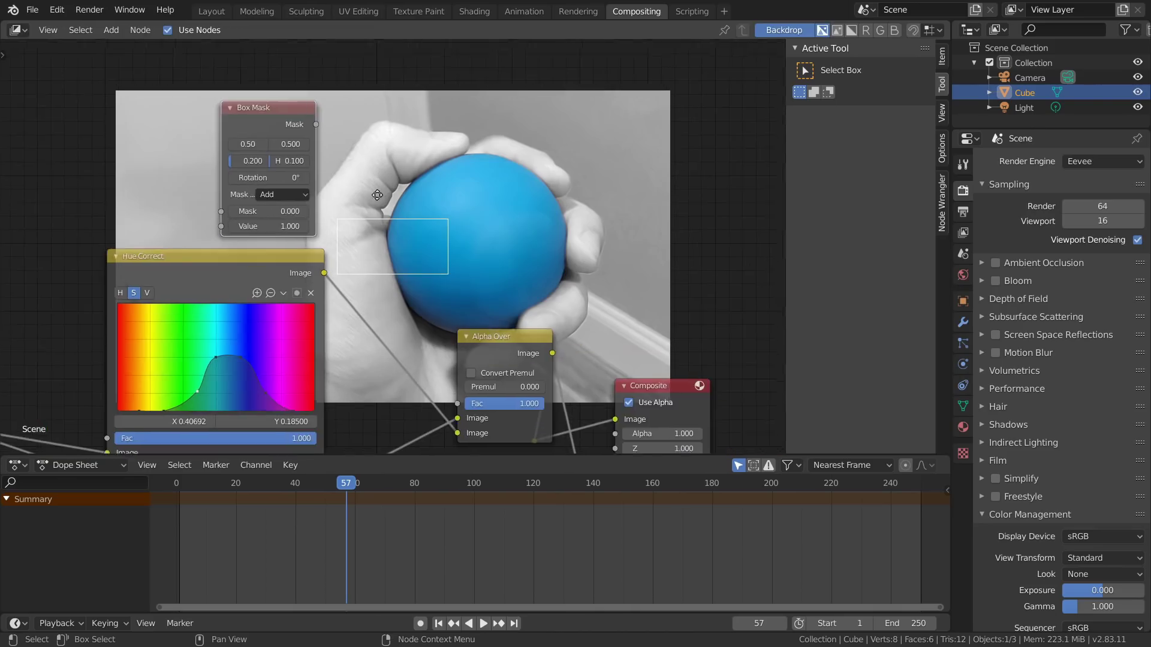
drag(268, 107, 410, 386)
scroll(359, 222, up, 2)
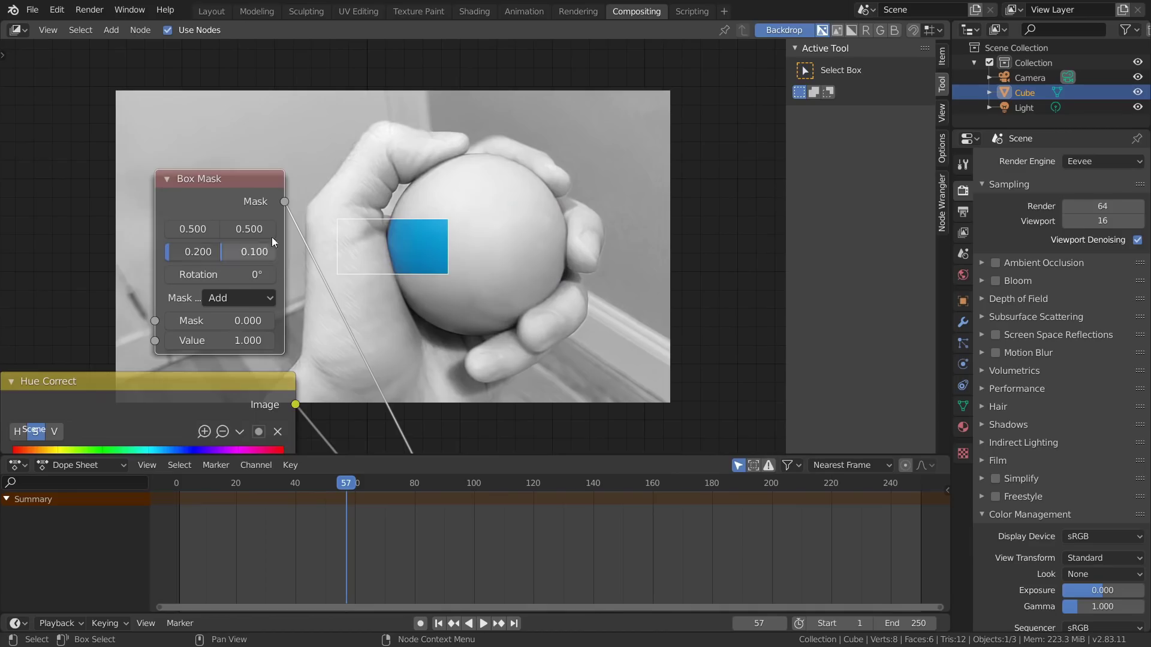
- Fit the box mask around the ball with width 0.503, height 0.450 and X position about 0.66
drag(189, 257, 327, 248)
drag(193, 230, 221, 252)
scroll(502, 254, down, 2)
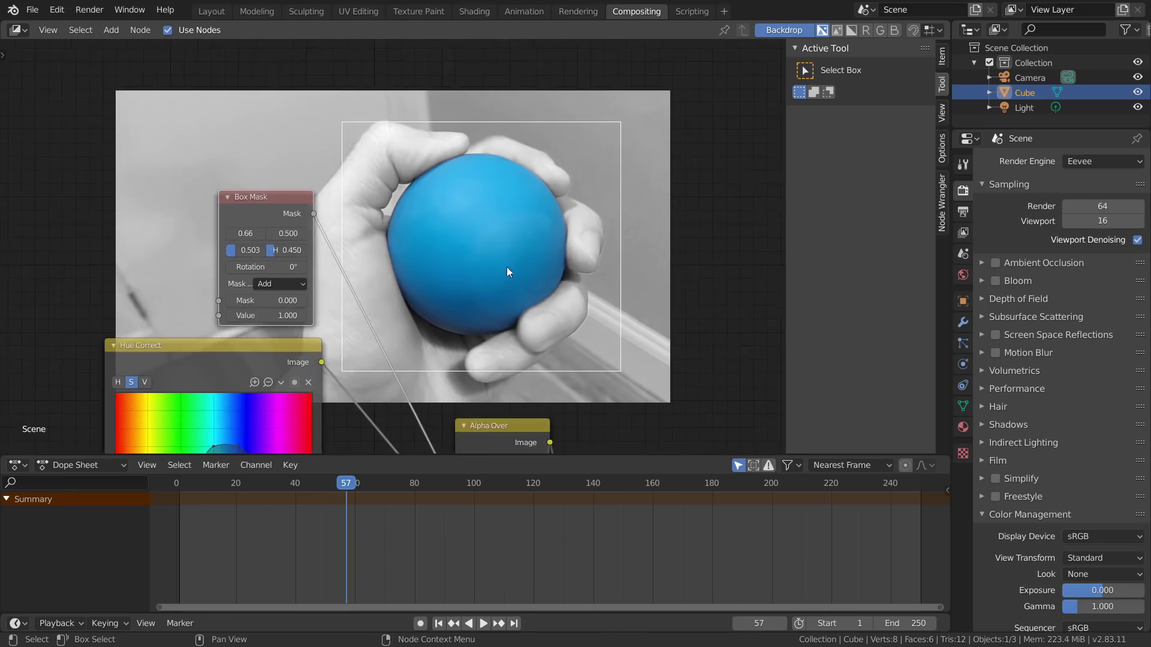
middle_drag(501, 272, 415, 180)
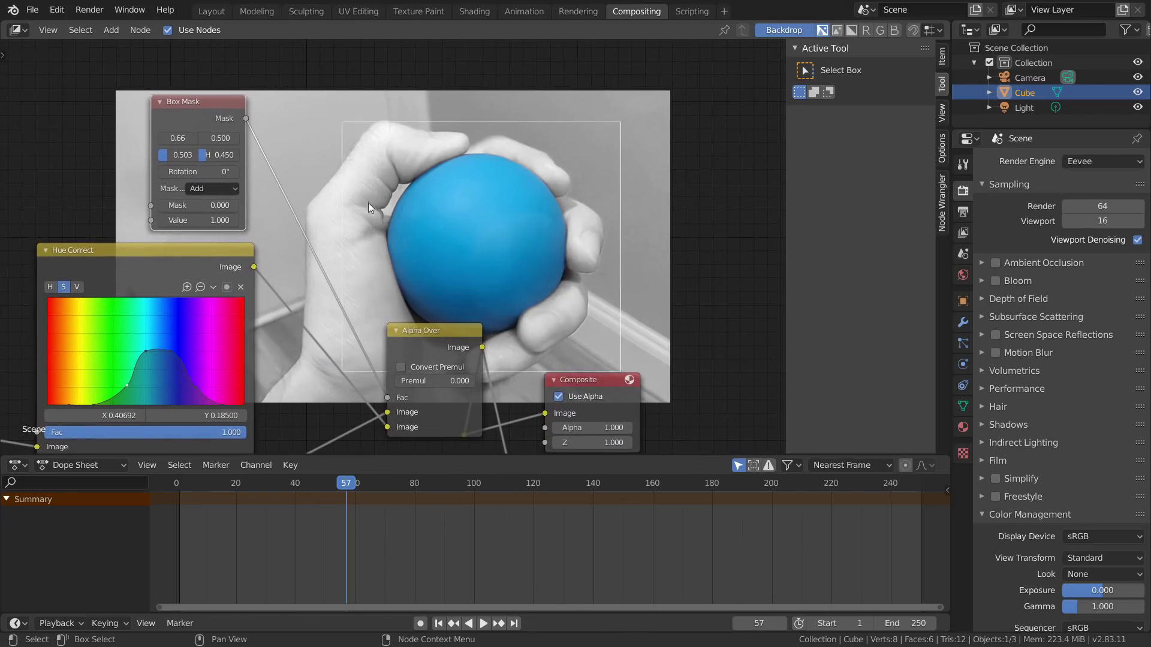
- Reset the Hue Correct node's saturation curve to reveal the original colors inside the box mask
middle_drag(294, 258, 477, 104)
click(390, 130)
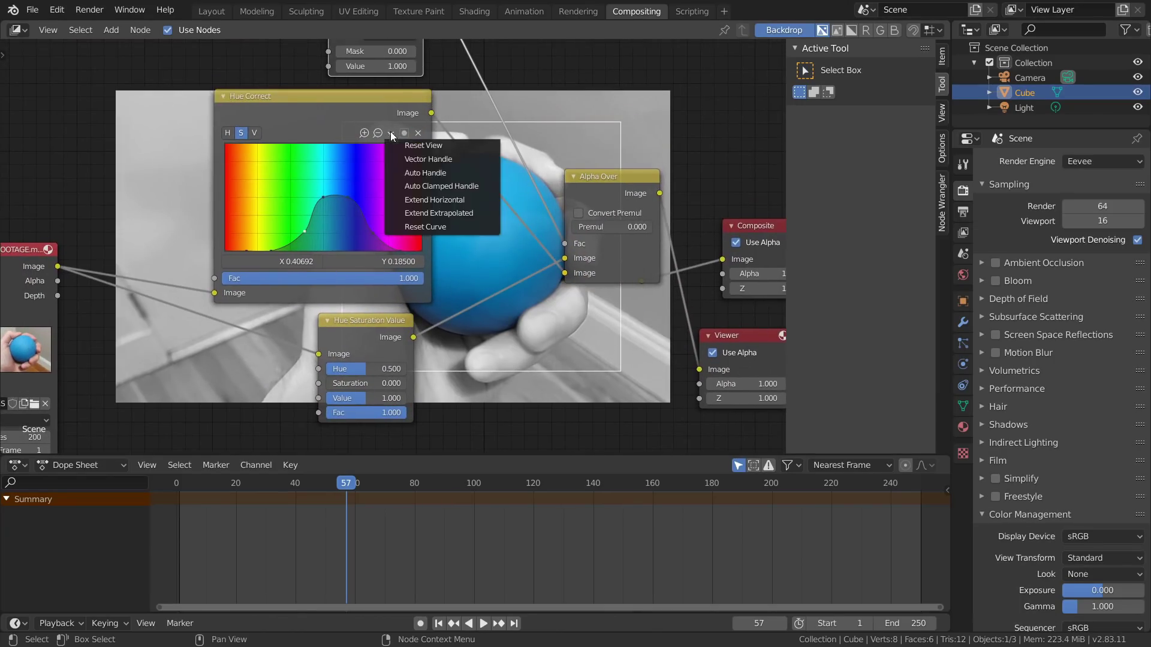
click(418, 226)
middle_drag(577, 411, 559, 333)
scroll(559, 333, up, 2)
middle_drag(499, 253, 408, 165)
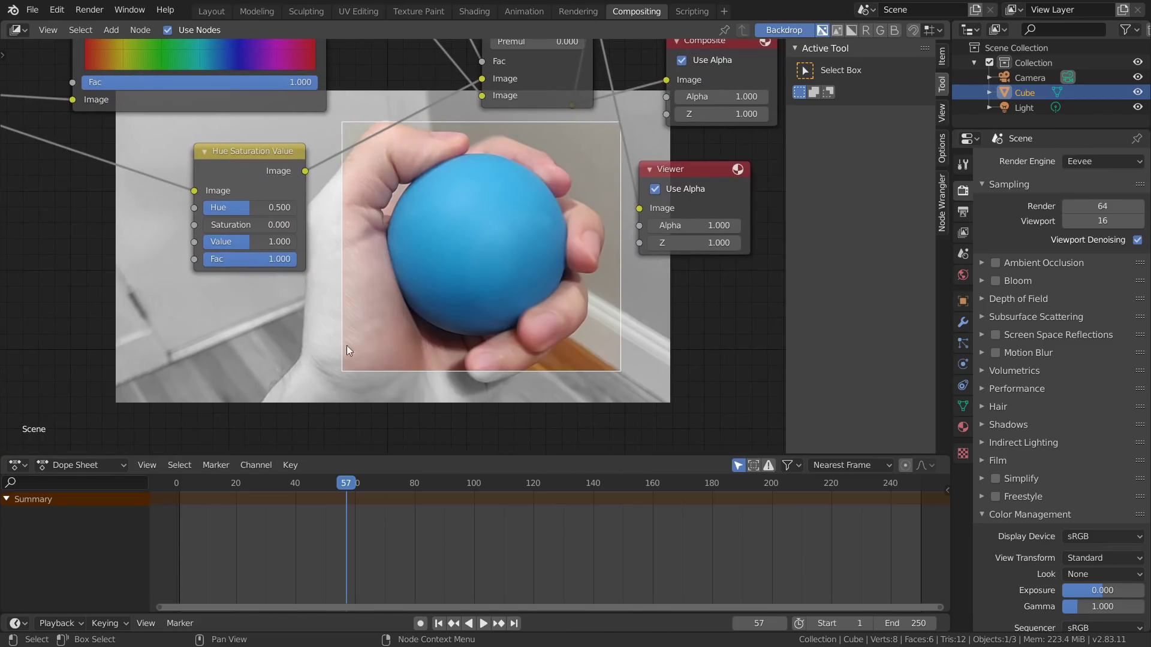
- Lower the Hue Correct saturation curve to 0 across the green-to-blue hues and preview that node's output on its own
middle_drag(333, 339, 459, 573)
drag(267, 240, 299, 302)
drag(324, 240, 386, 302)
middle_drag(524, 286, 500, 288)
ctrl+shift+click(257, 128)
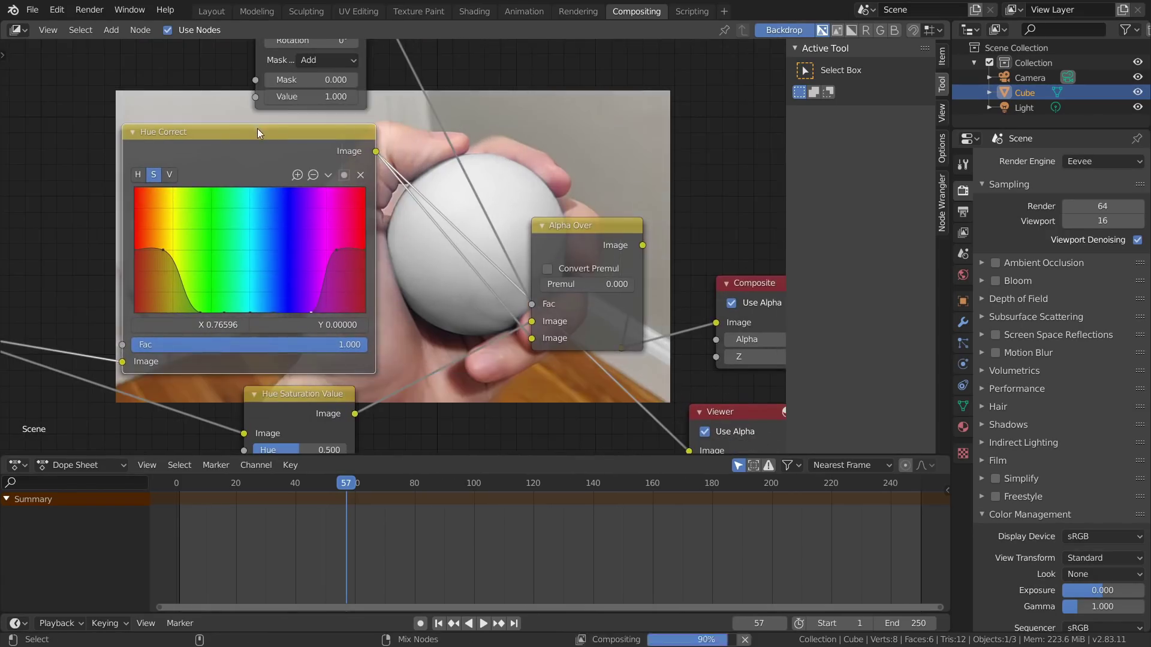
- Preview the Alpha Over result again and move the box mask off the hand to X position 0.030 and Y position 0.340
middle_drag(429, 197, 338, 376)
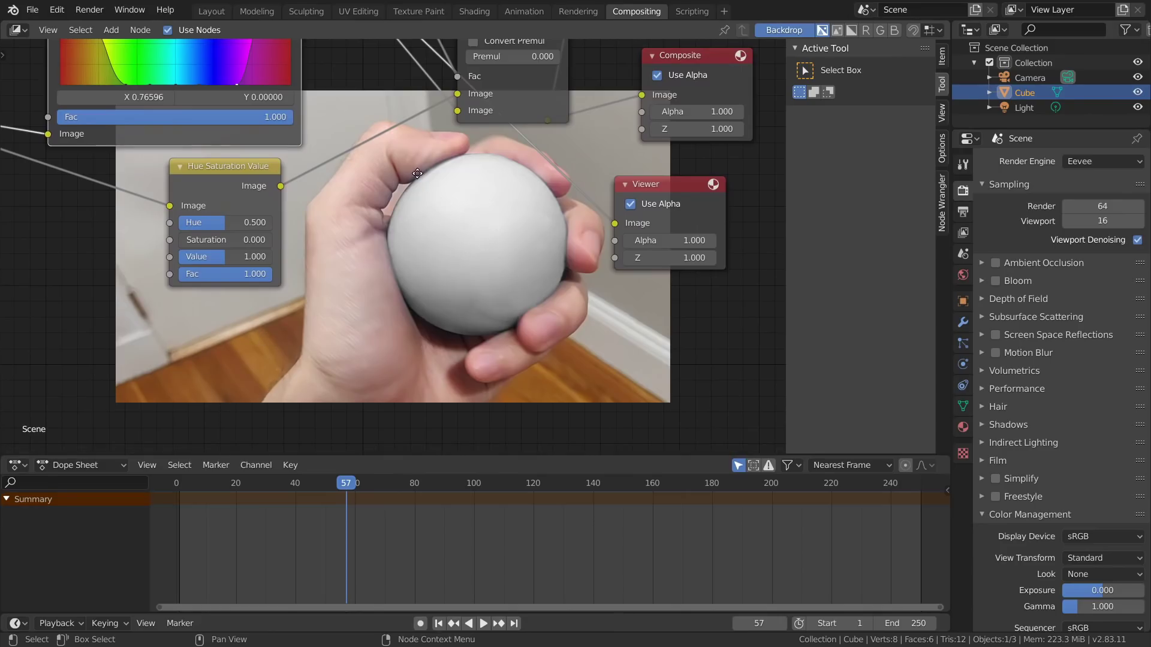
middle_drag(417, 173, 473, 139)
middle_drag(414, 261, 426, 453)
middle_drag(327, 97, 336, 244)
click(264, 69)
drag(248, 110, 221, 111)
middle_drag(555, 100, 511, 228)
drag(250, 237, 216, 237)
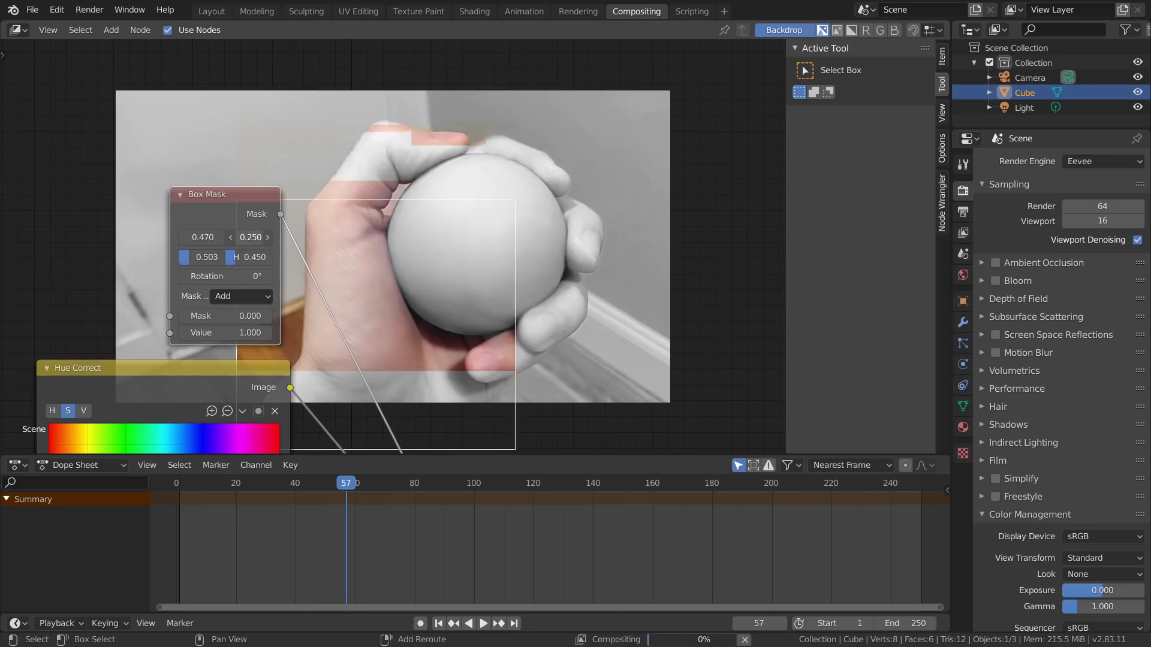
middle_drag(431, 252, 385, 250)
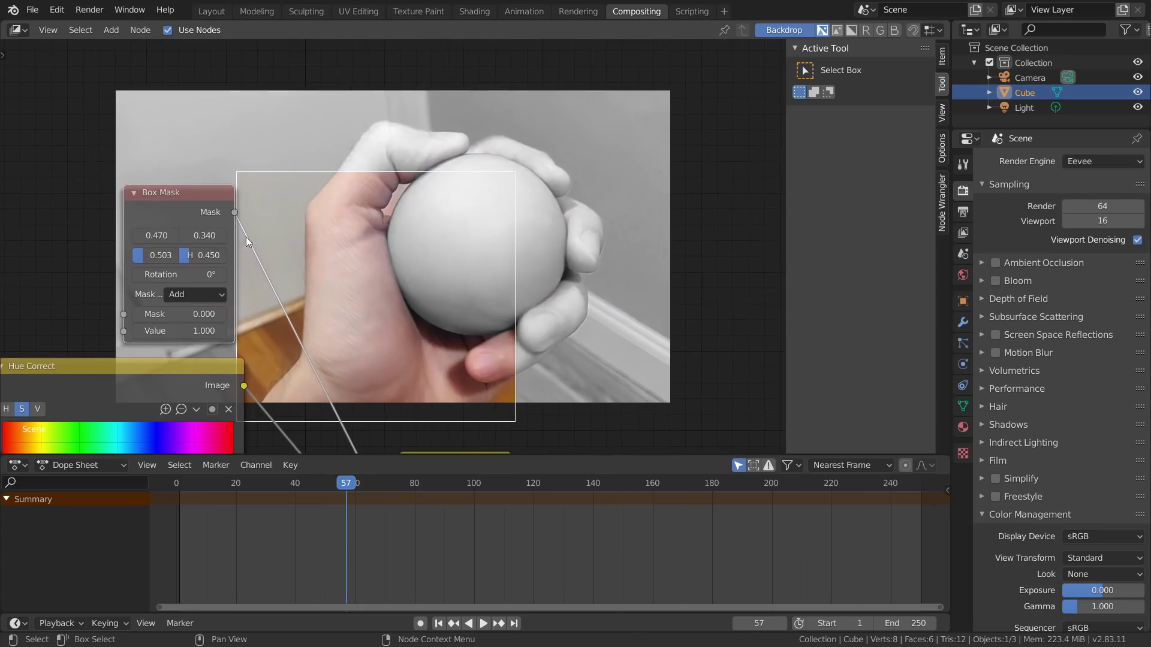
drag(157, 235, 108, 235)
middle_drag(420, 285, 331, 155)
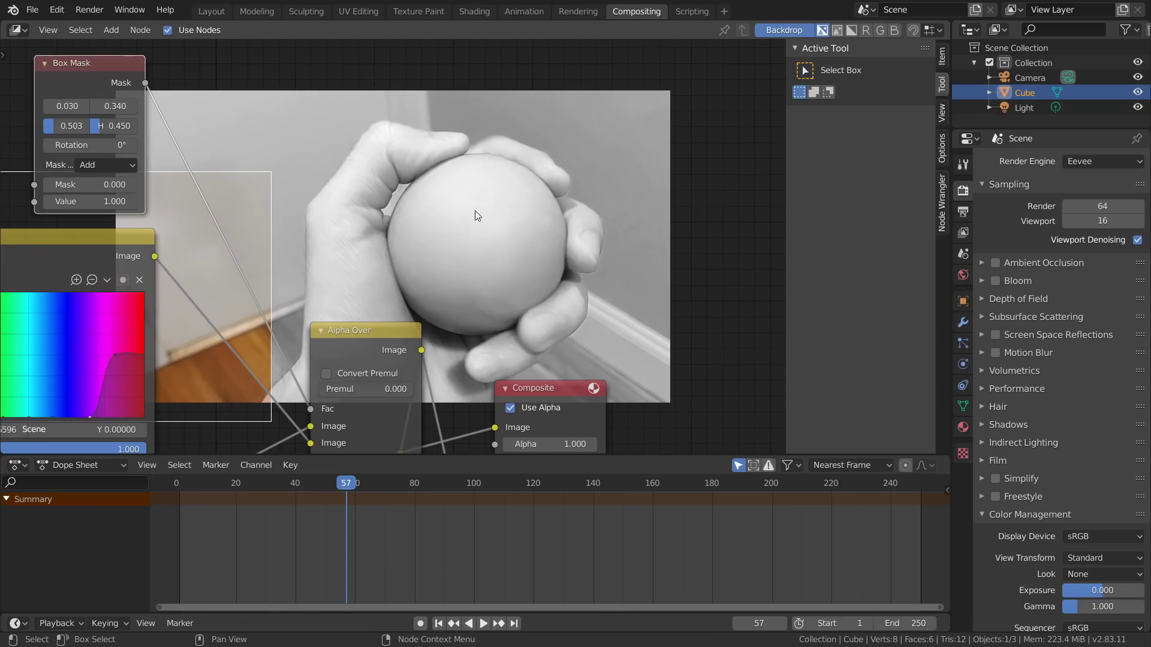
- Exit full screen and minimize Blender to switch to the Windows desktop
key(alt+F11)
click(1067, 7)
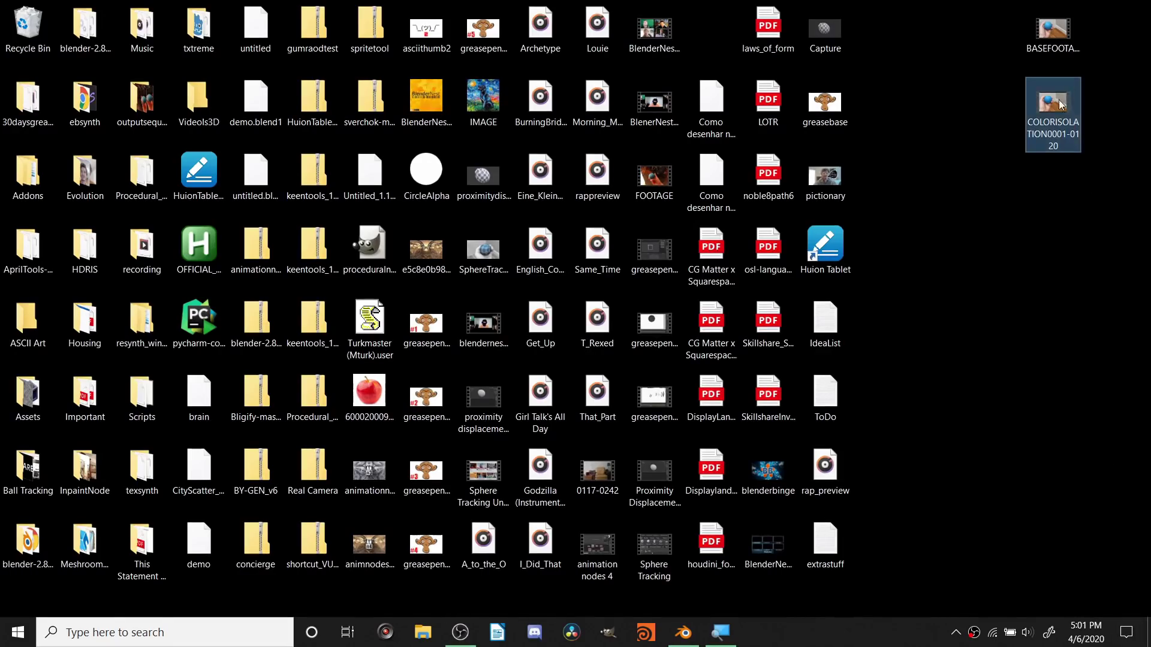